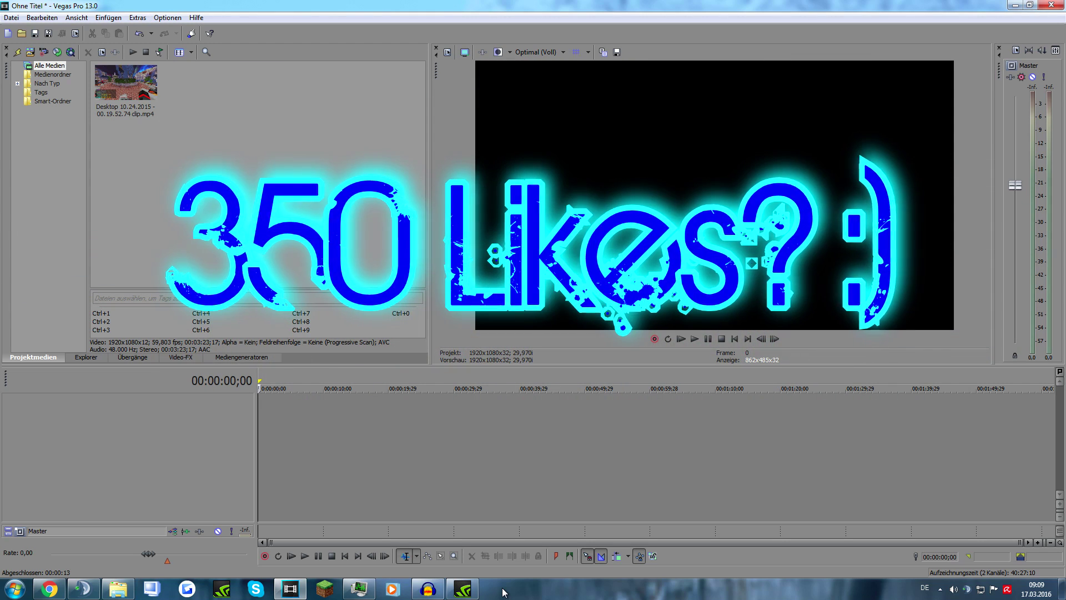
Check the ShadowPlay recording quality options in GeForce Experience, then return to Vegas.
mouse_move(469, 590)
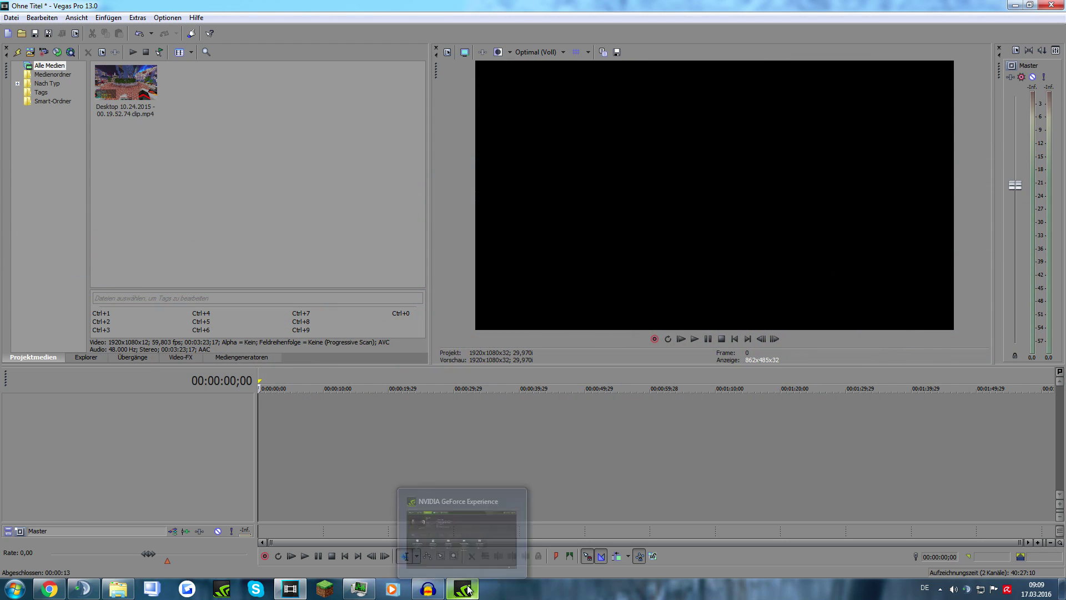
click(469, 521)
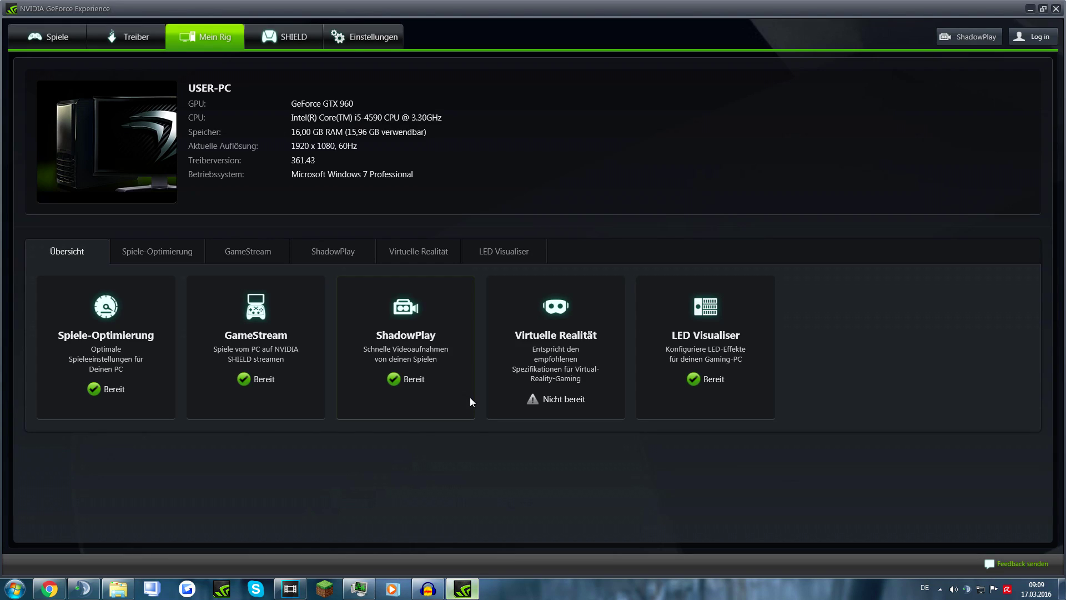
click(968, 37)
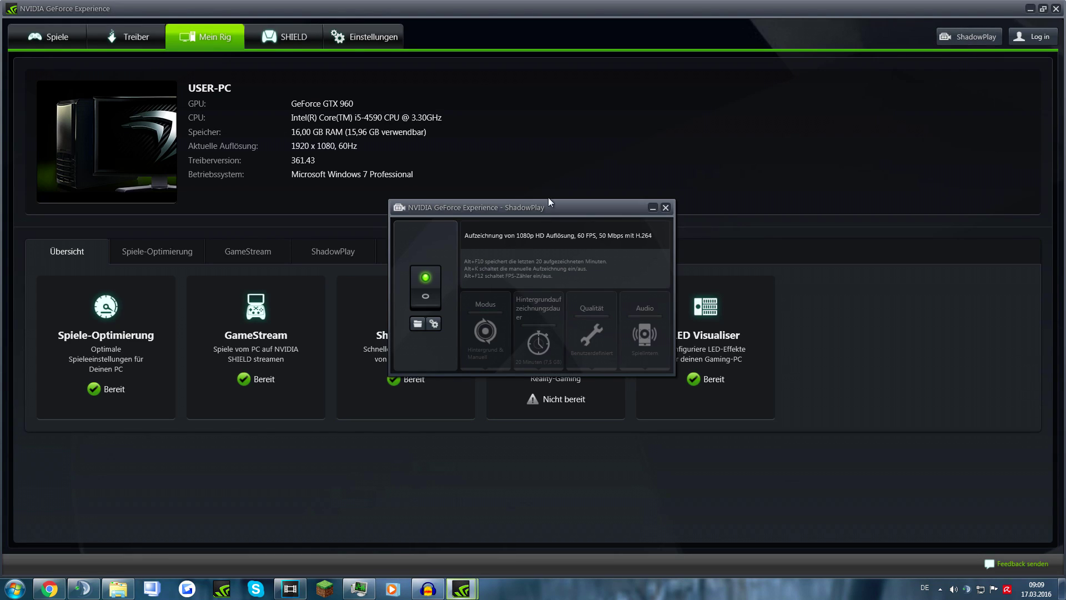
click(604, 355)
click(427, 574)
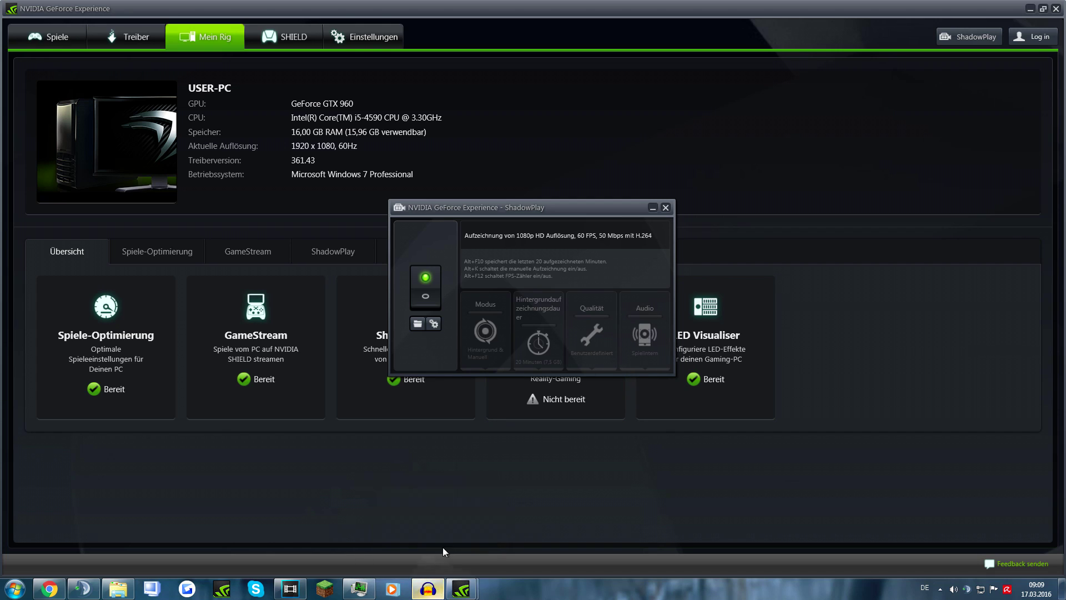
click(634, 5)
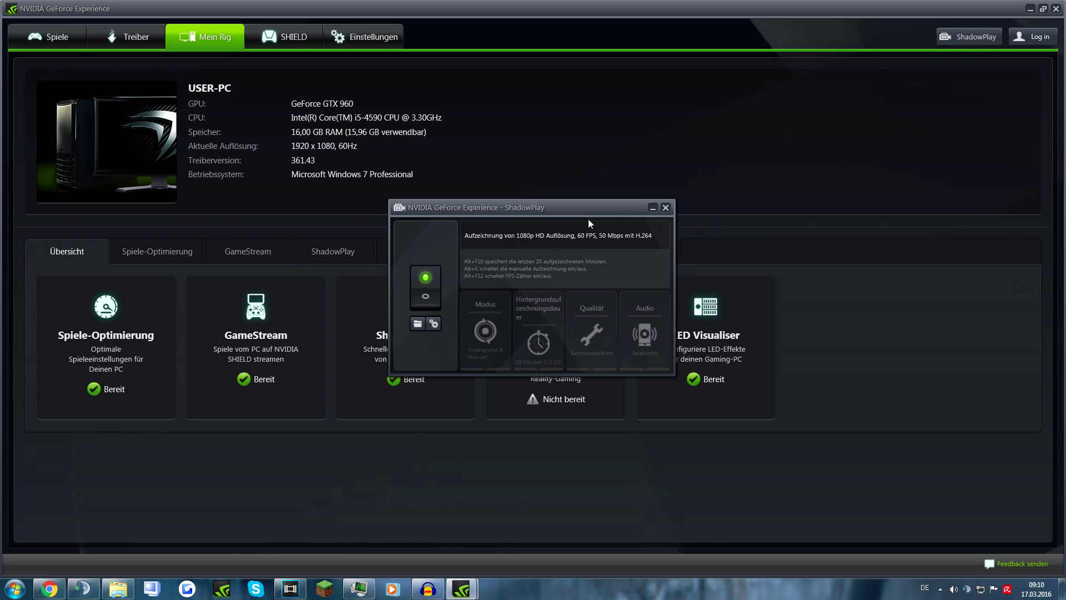
click(654, 206)
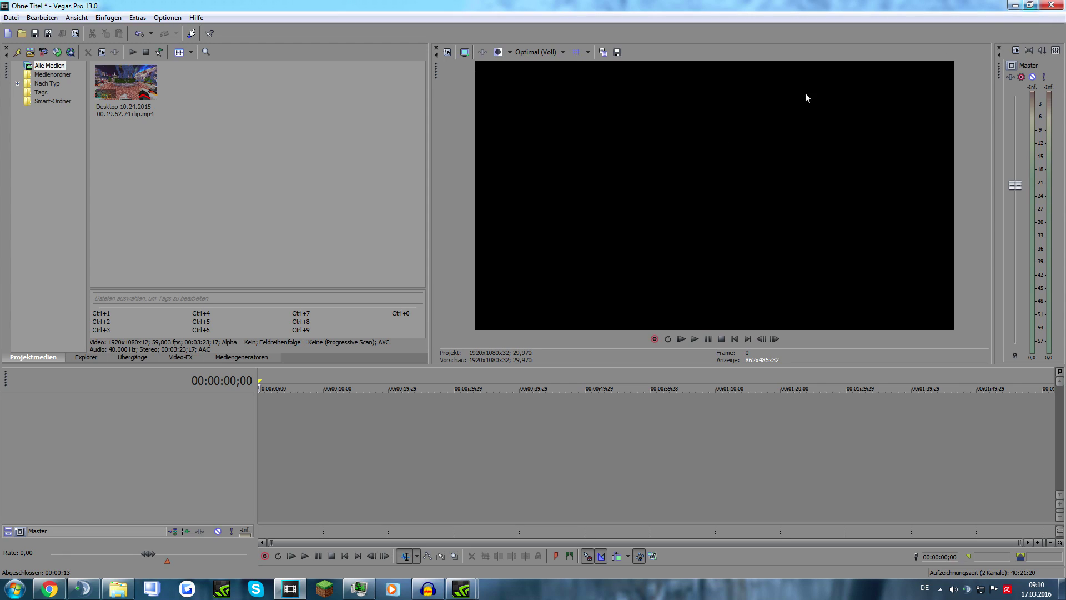
Drop the Minecraft clip on the timeline and disable resampling in its video event properties.
drag(118, 107, 270, 419)
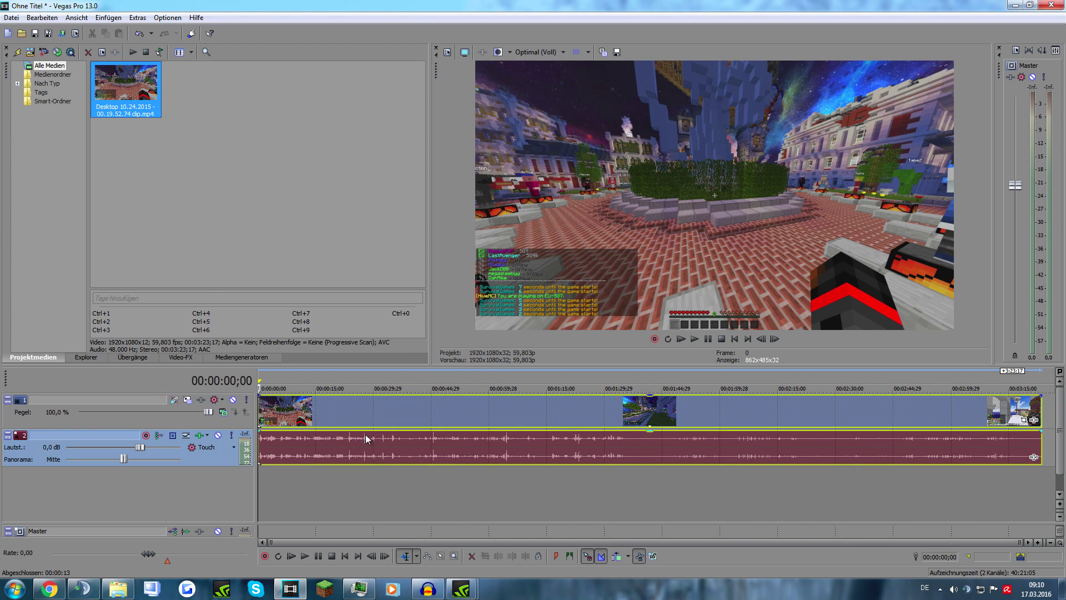
click(492, 411)
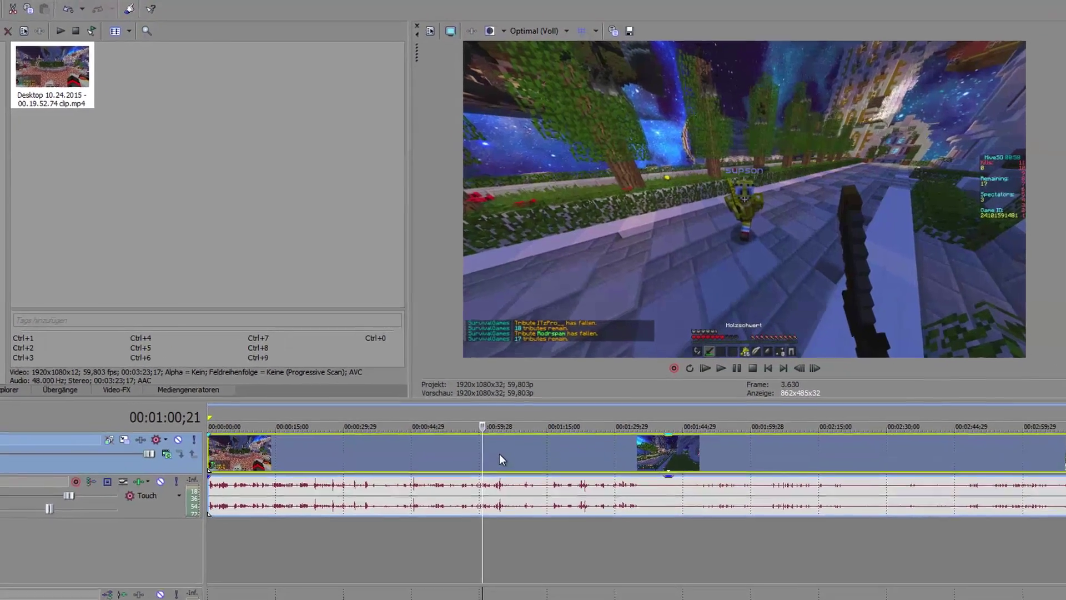
right_click(505, 411)
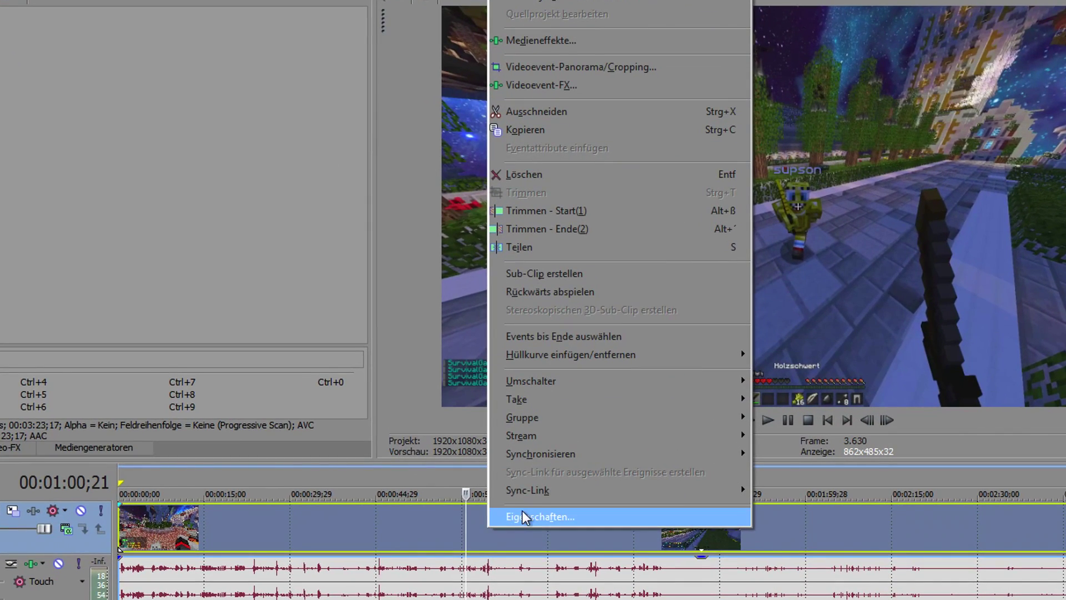
click(526, 510)
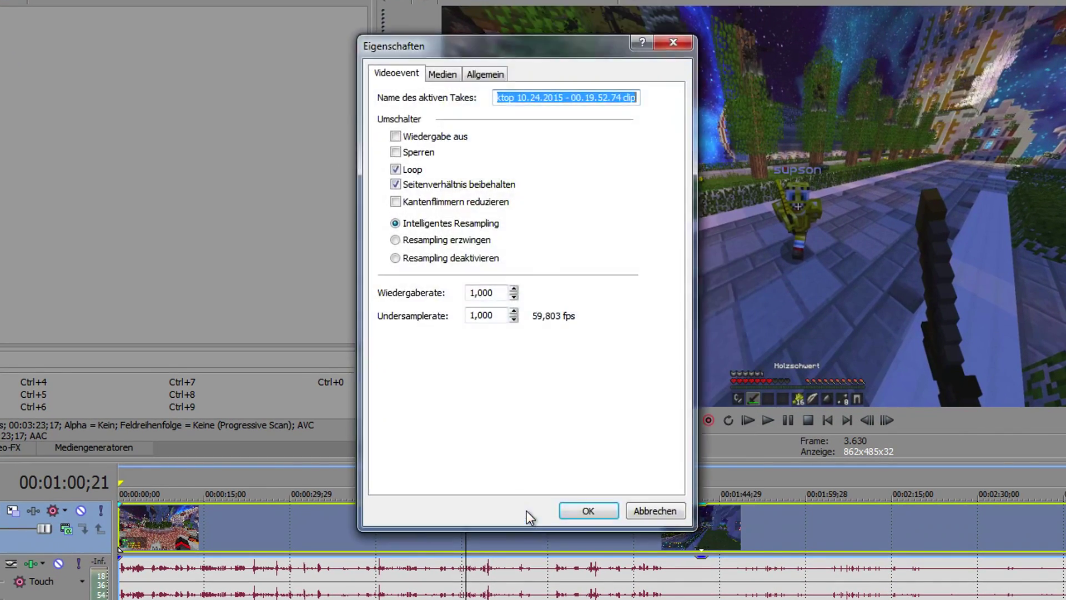
click(414, 259)
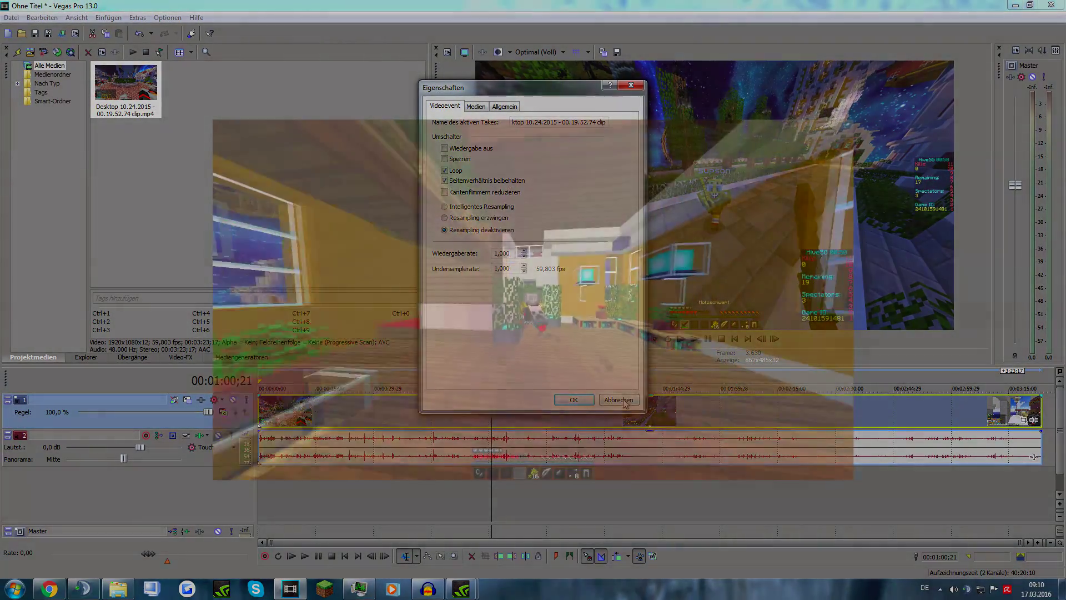
click(573, 400)
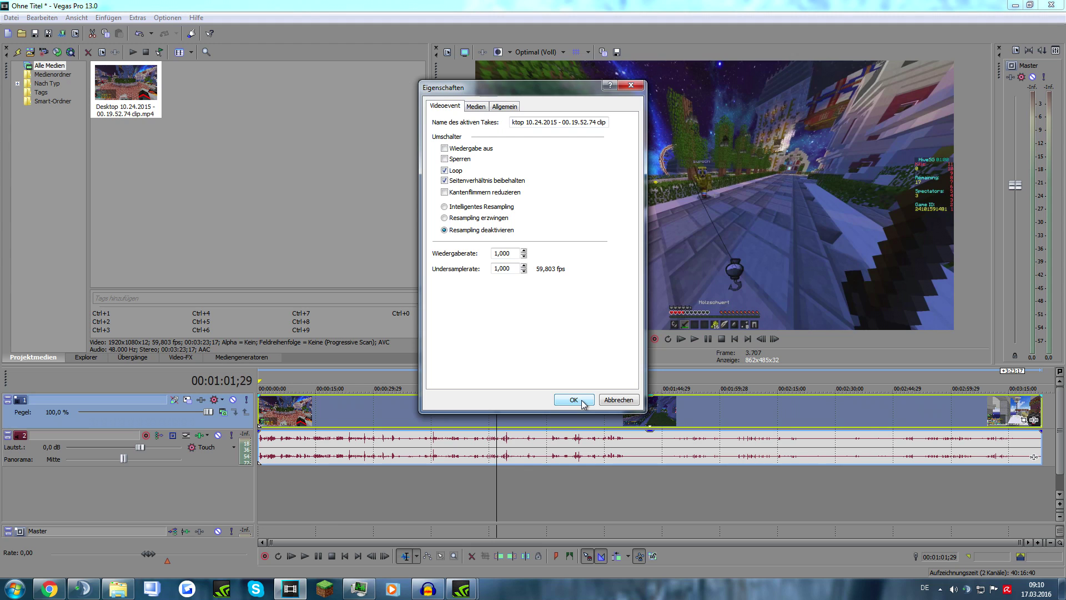
click(573, 400)
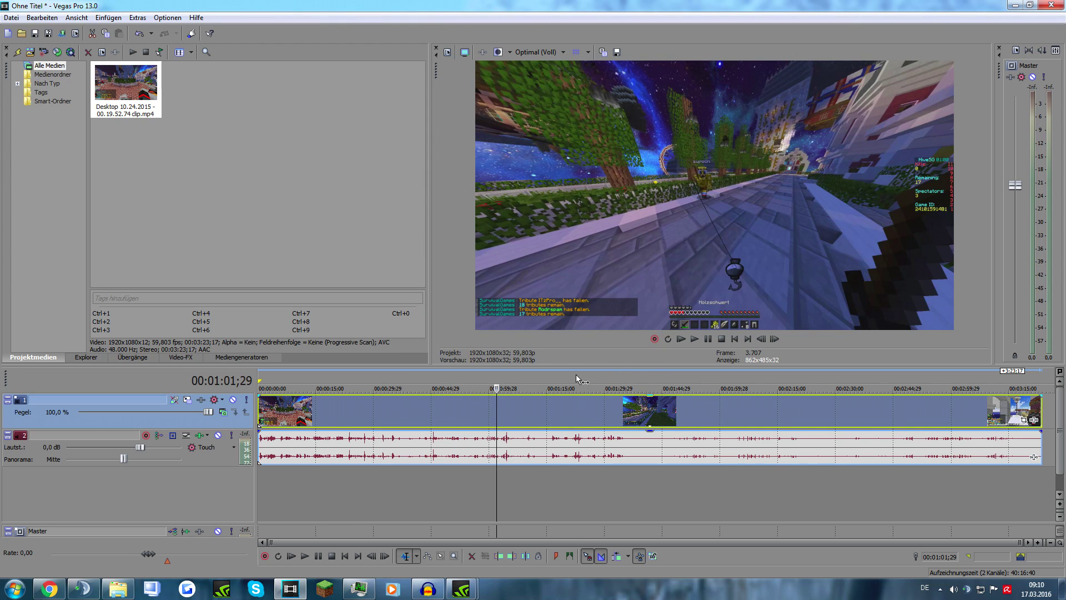
Apply the HD 1080-60i template with progressive field order and a 60 fps frame rate.
drag(578, 365, 578, 390)
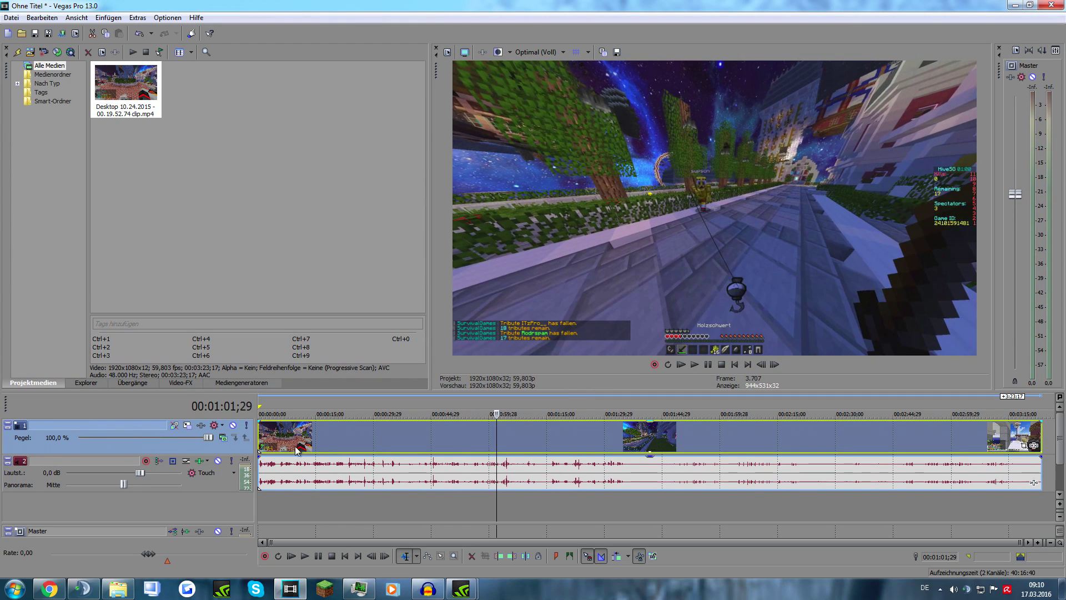
click(447, 52)
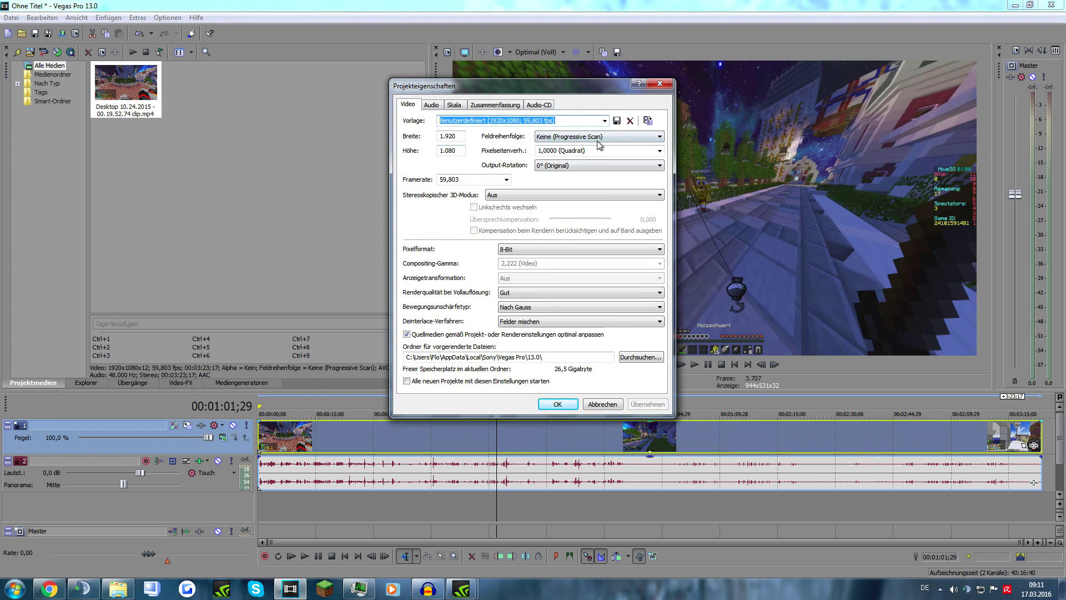
click(605, 121)
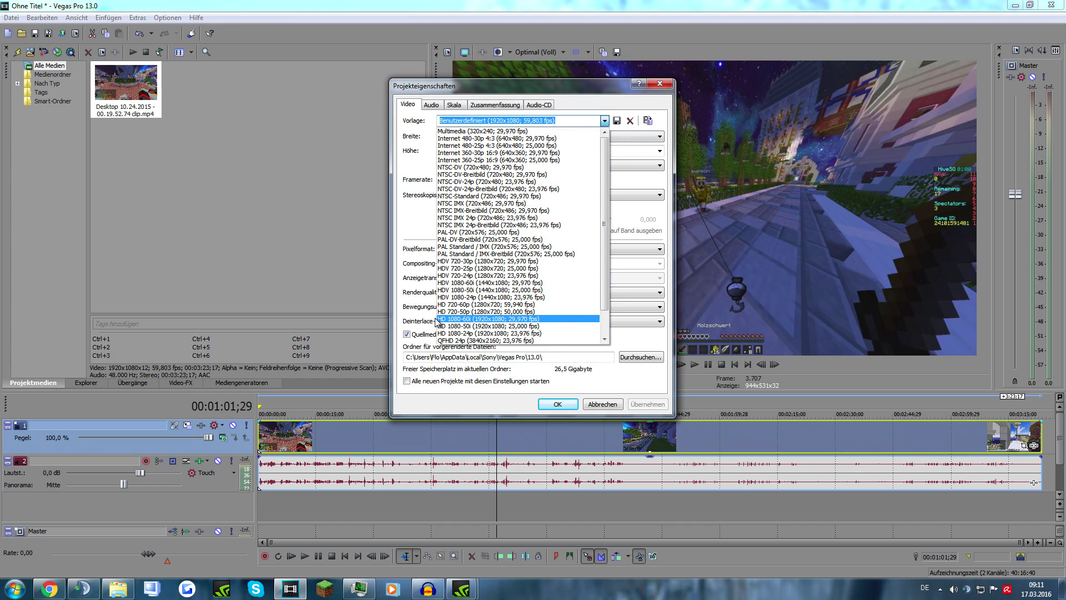
click(487, 318)
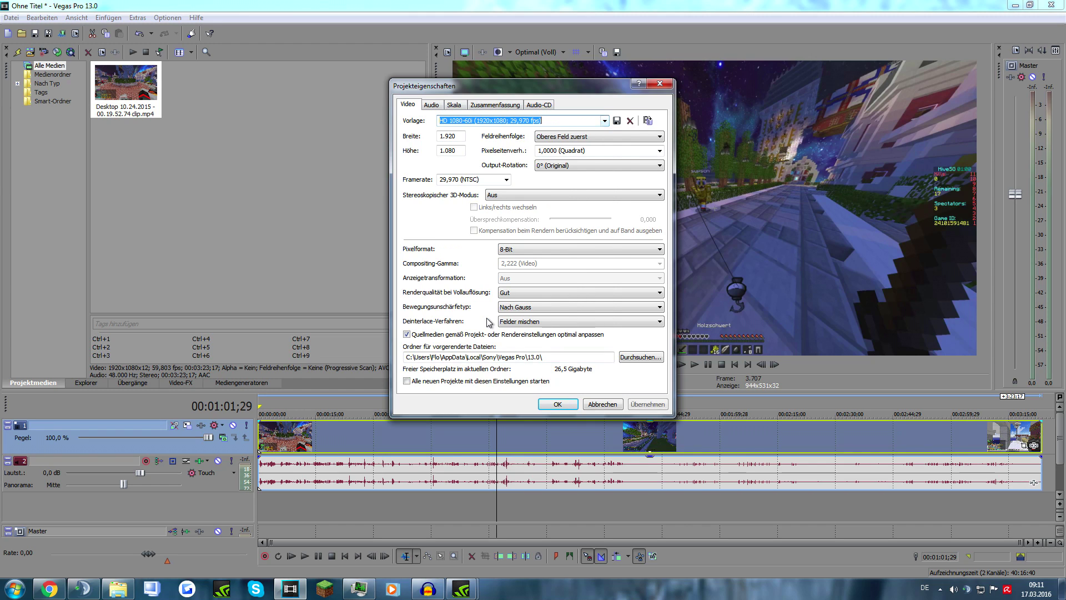
click(587, 138)
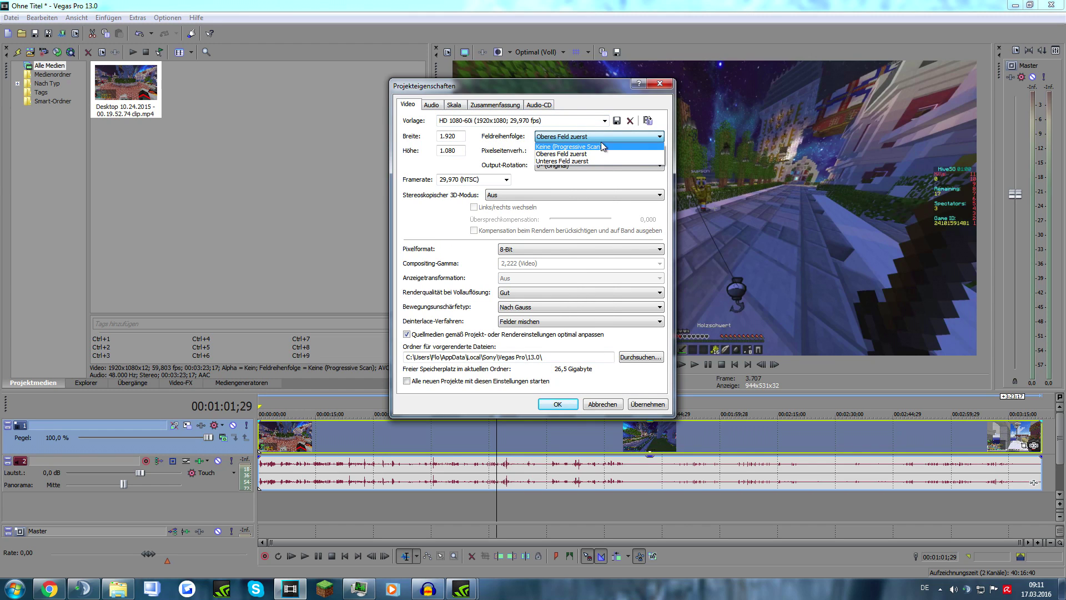
click(550, 134)
click(581, 137)
click(583, 146)
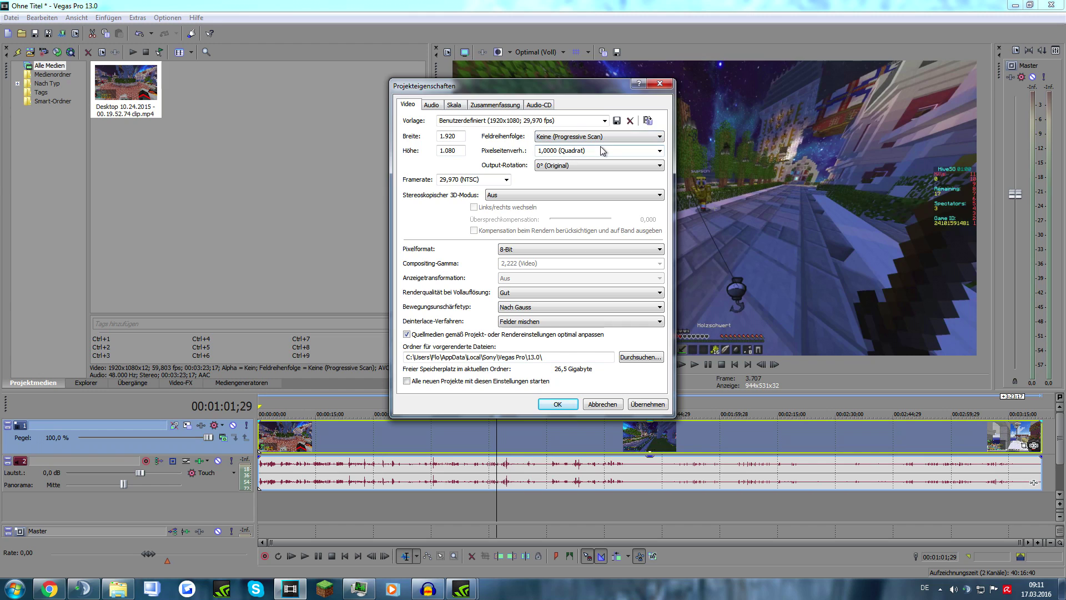
click(502, 181)
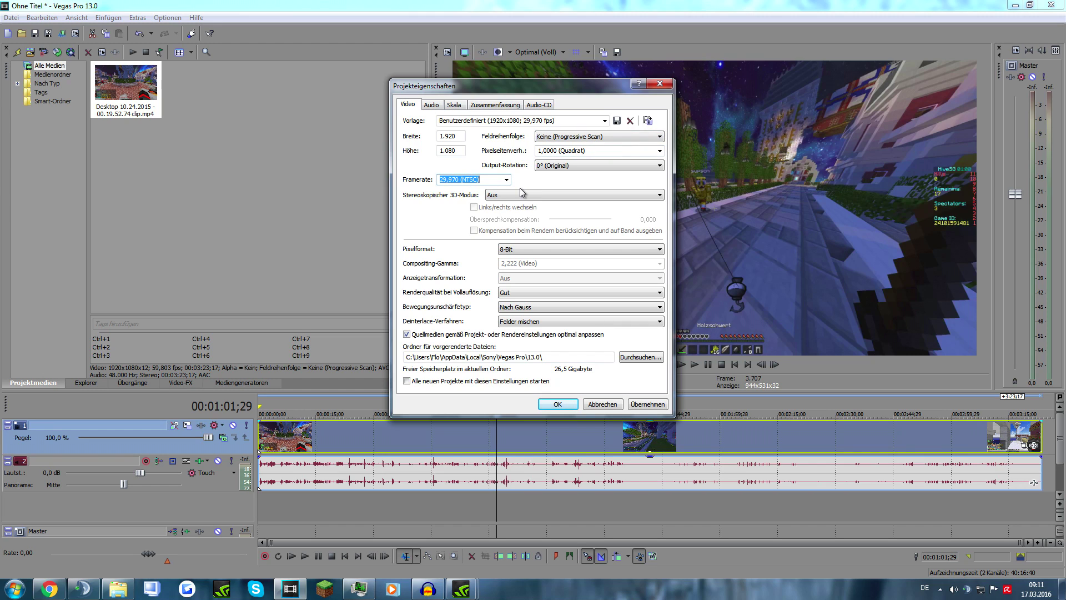
text(60)
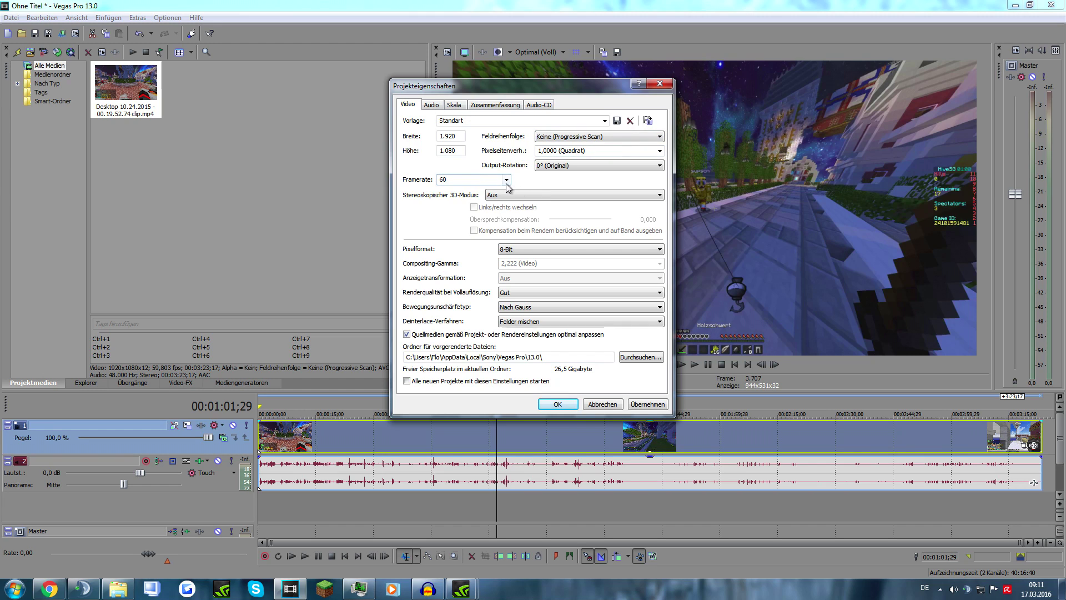
click(506, 180)
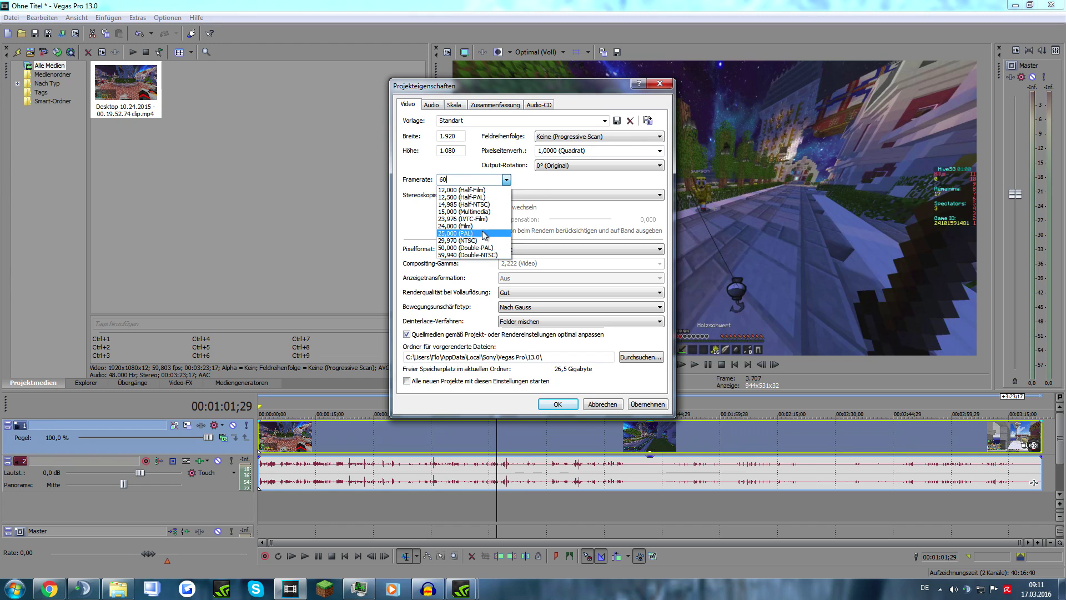
click(543, 182)
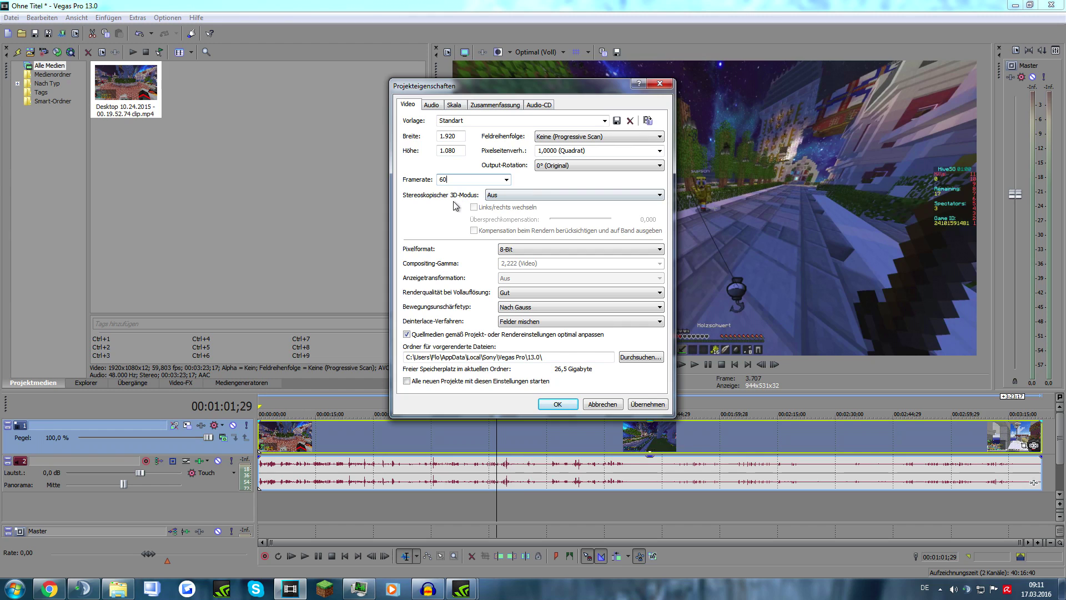
Set pixel format to 32-Bit Gleitkomma (Videolevel) and full-resolution render quality to Optimal.
click(513, 250)
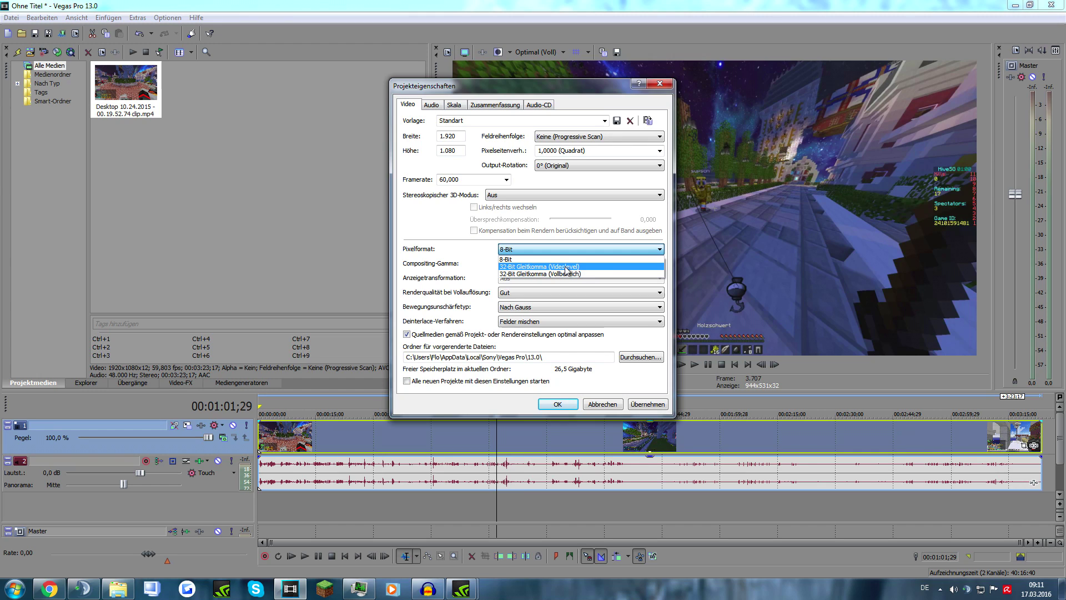
click(564, 266)
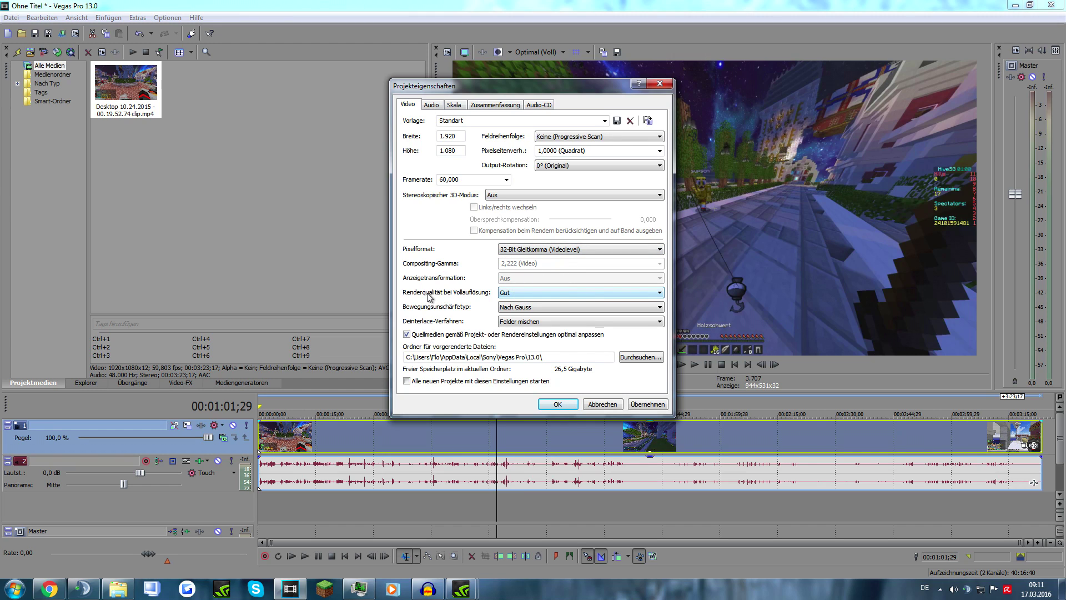
click(522, 293)
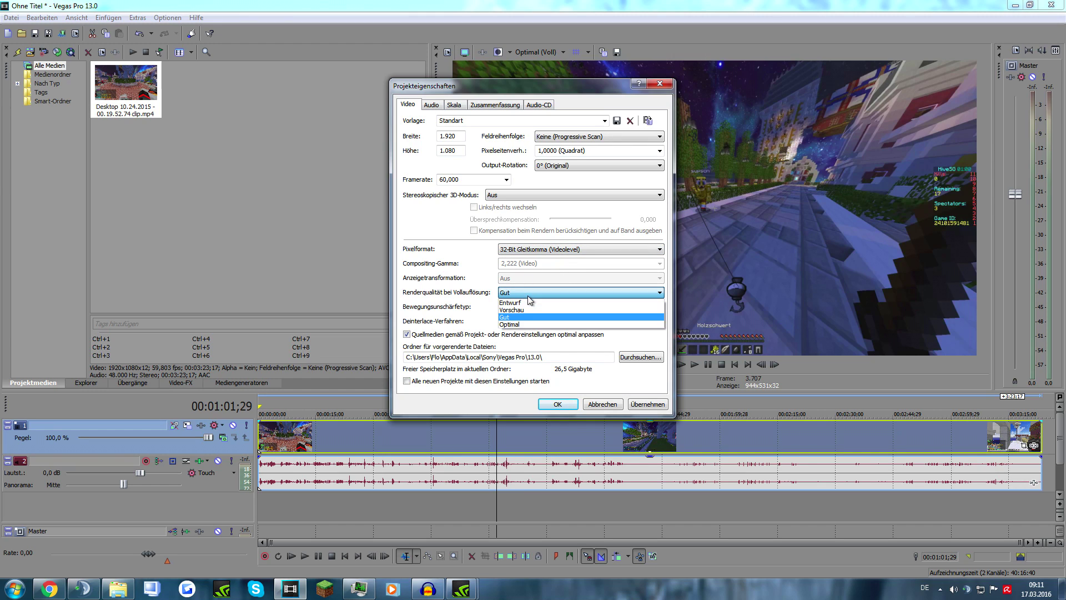
click(522, 324)
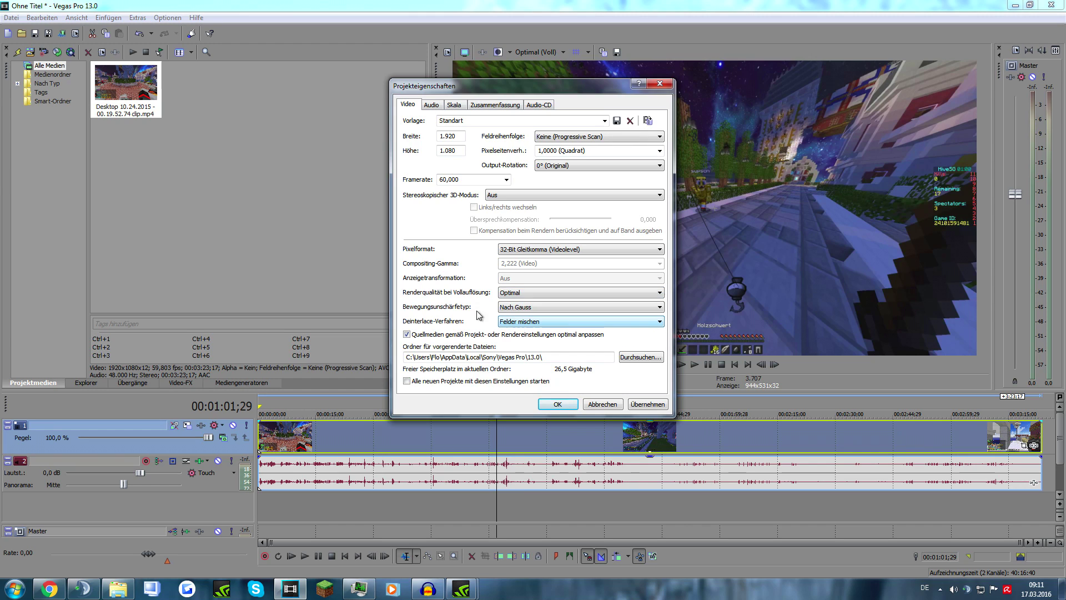
click(518, 311)
click(518, 311)
click(504, 322)
click(463, 328)
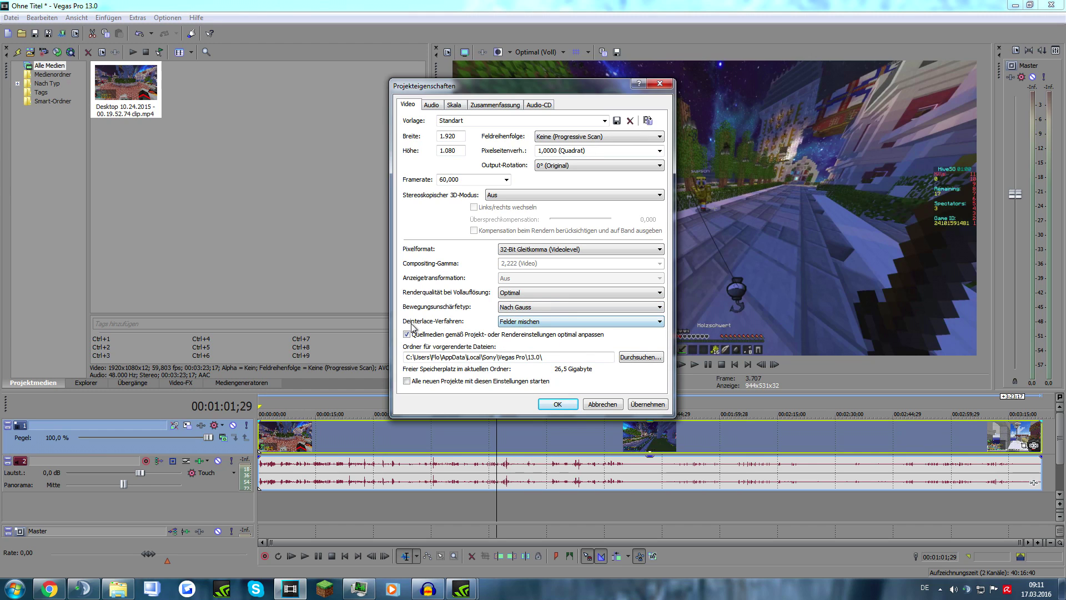
Save the 1920x1080 60p video settings as a new template named with the creator's handle plus 'Render Settings'.
click(431, 106)
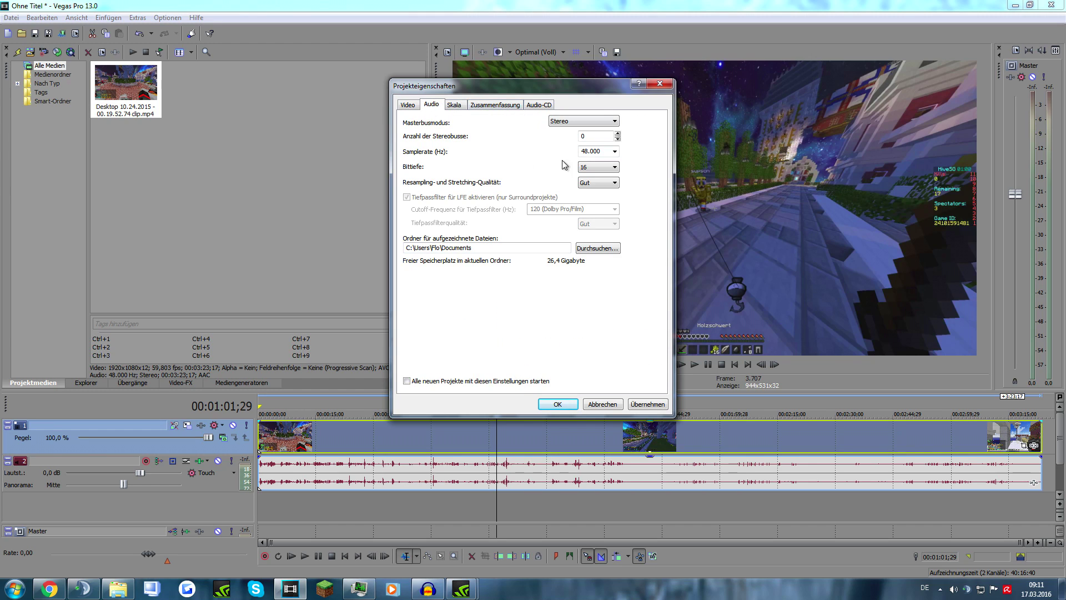
click(455, 105)
click(505, 109)
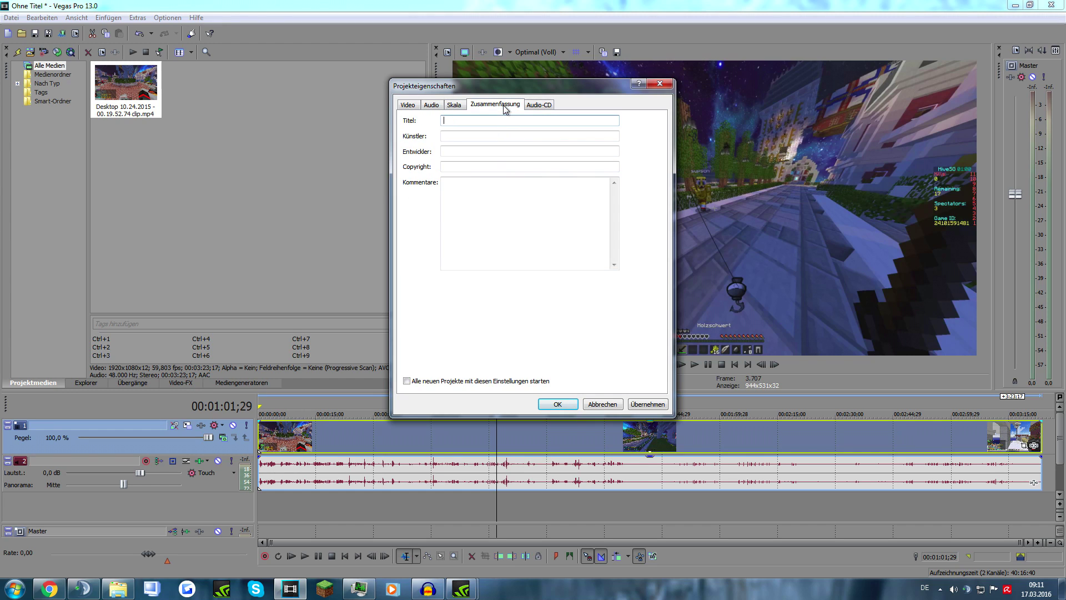
click(535, 108)
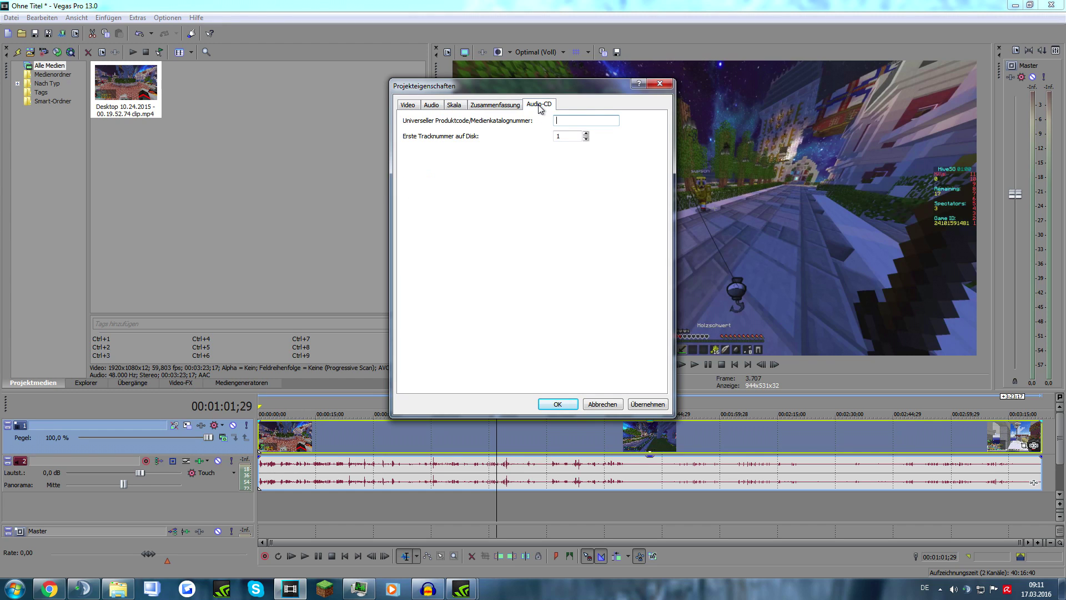
click(413, 106)
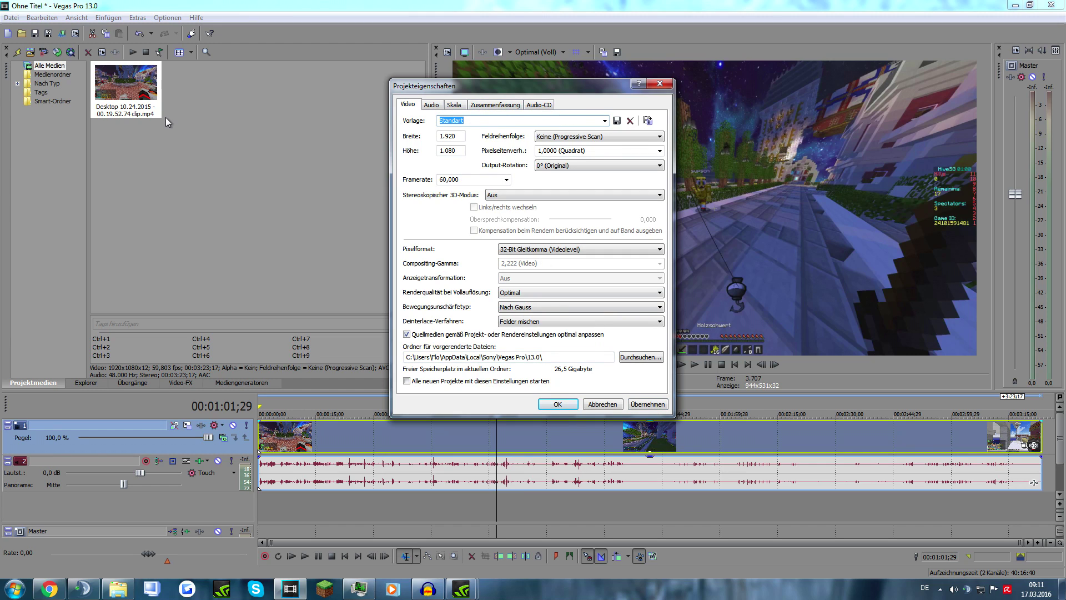
key(BackSpace)
text(SimplyFlo's Render Settings)
click(616, 120)
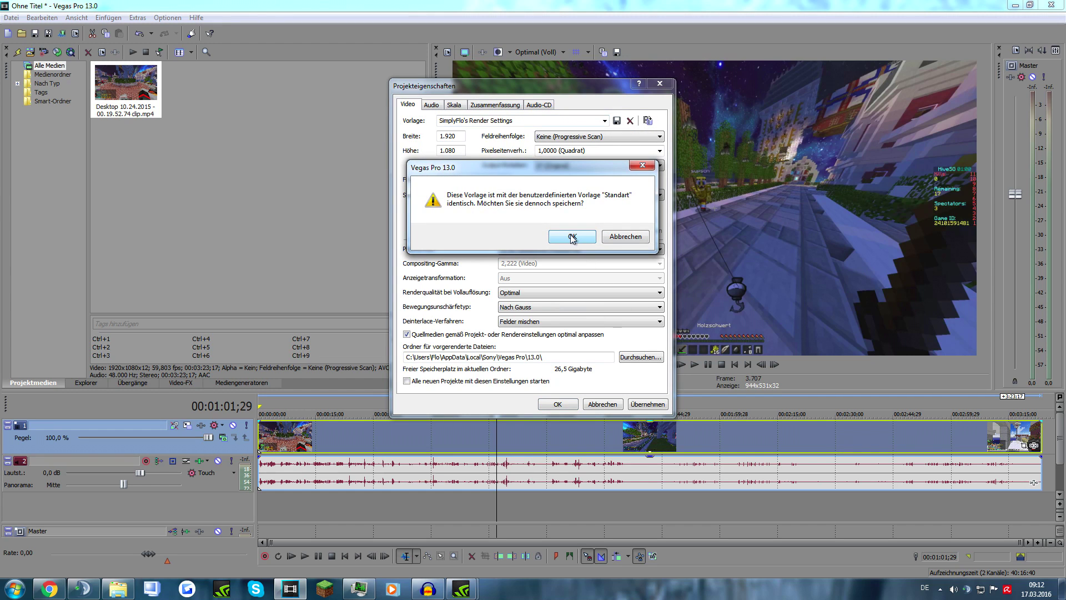
click(572, 236)
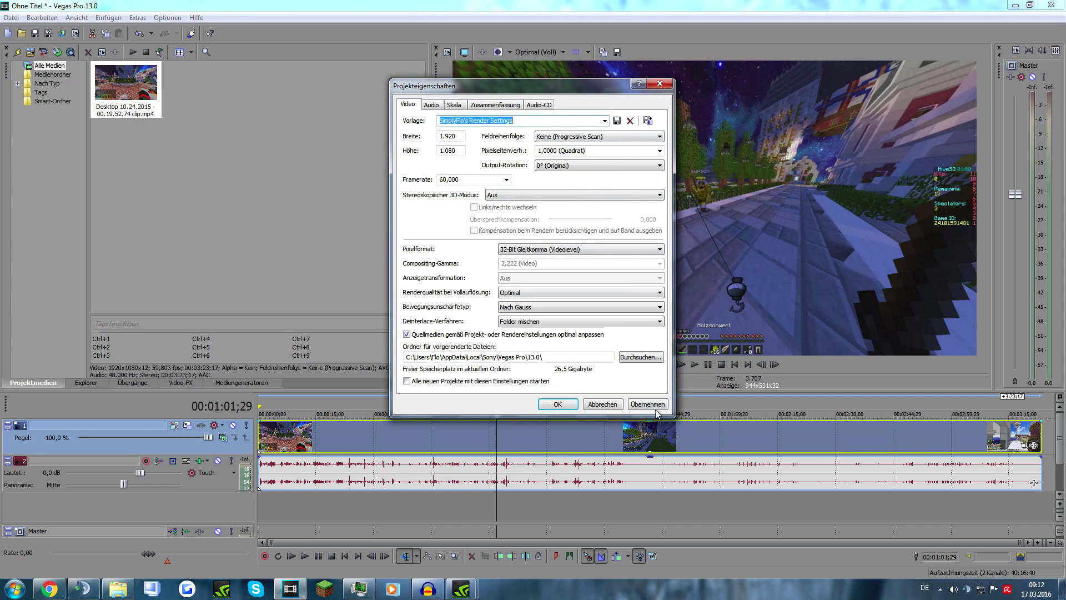
click(557, 404)
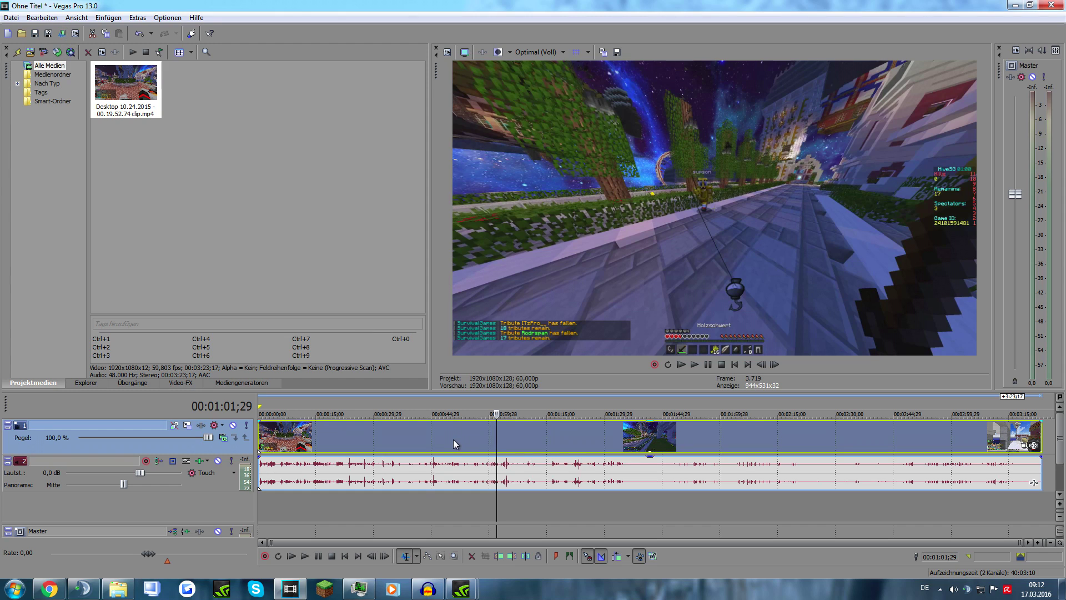
At 00:00:43;19, add Sony Farbkorrektur (sekundär) as a track effect on video track 1.
click(427, 438)
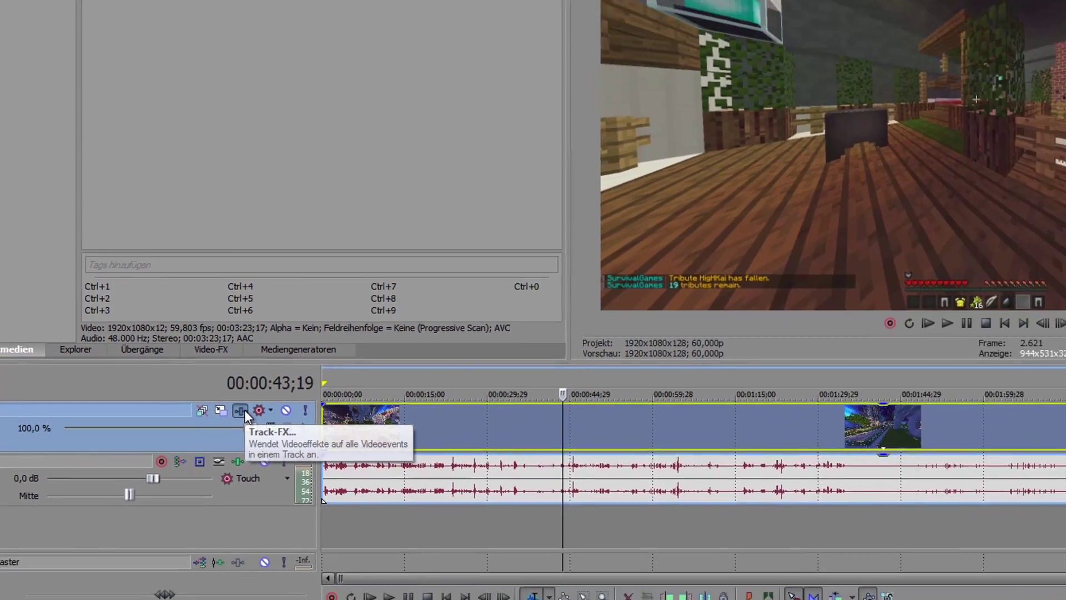
click(591, 285)
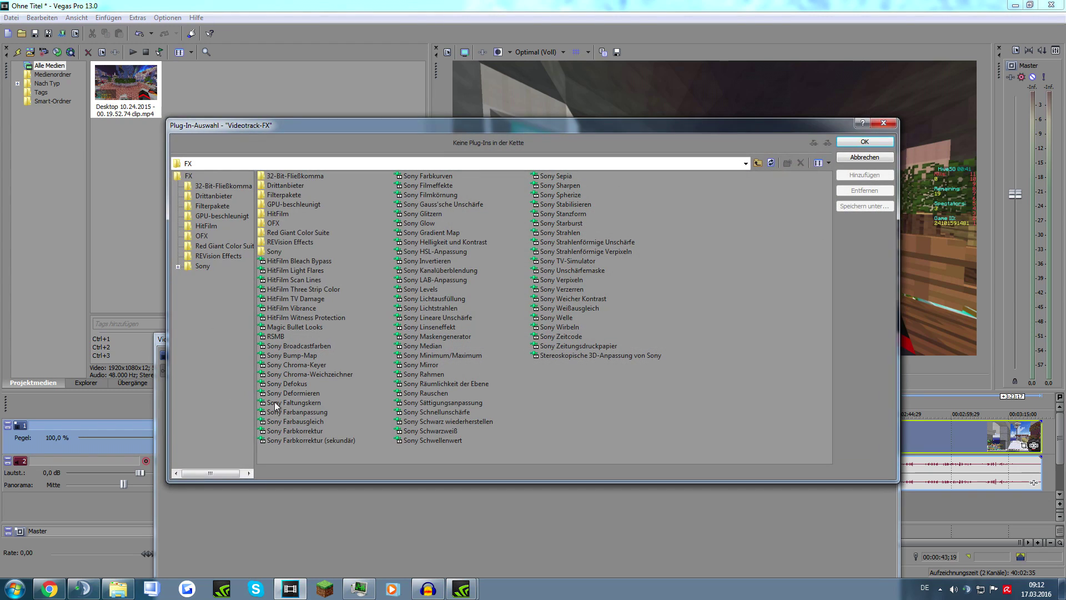
click(313, 440)
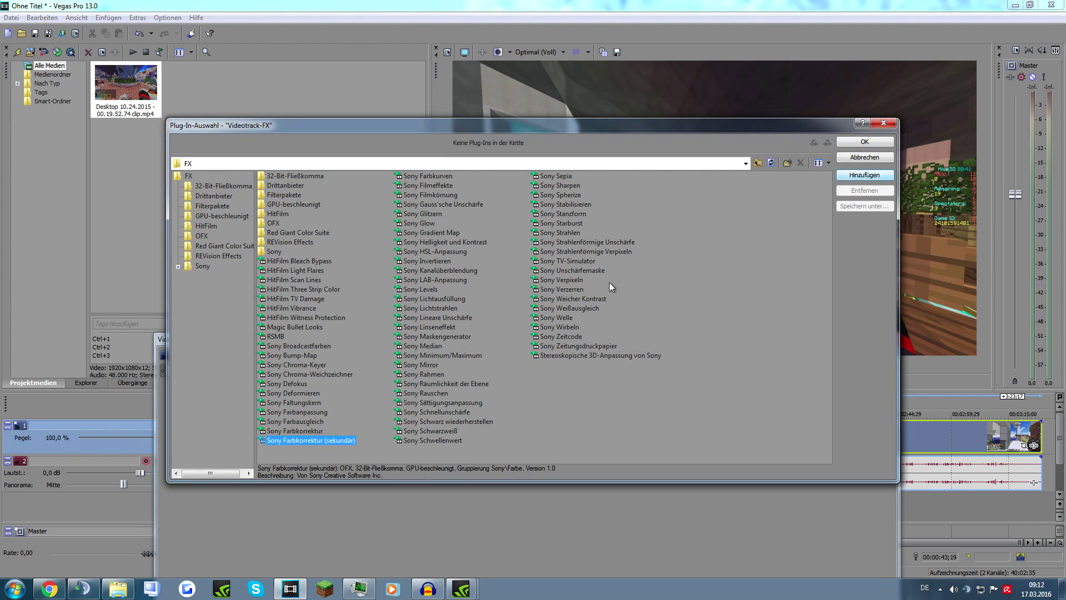
click(879, 176)
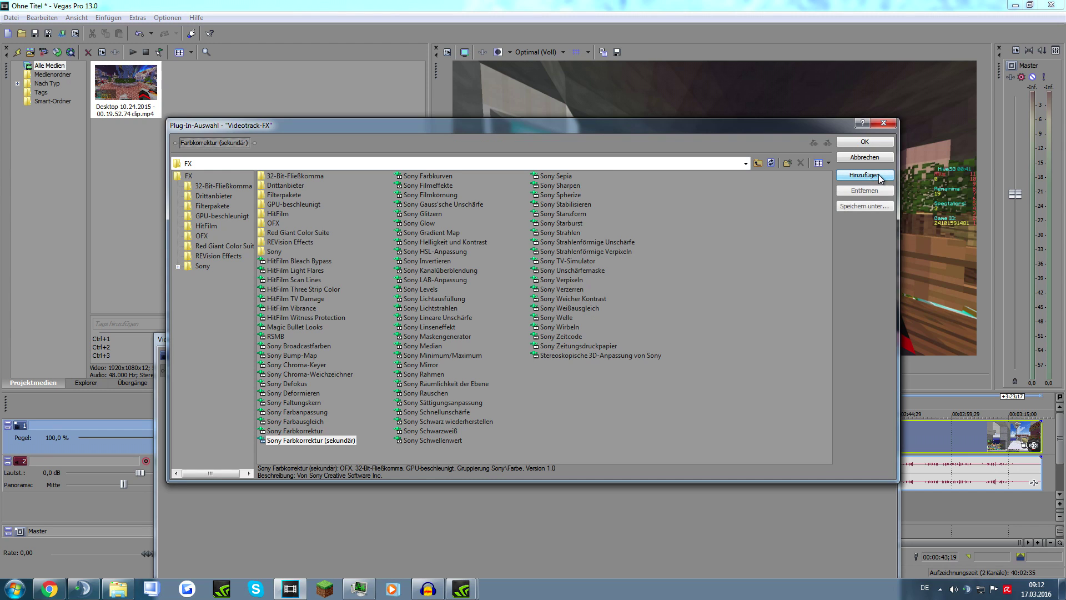
click(879, 143)
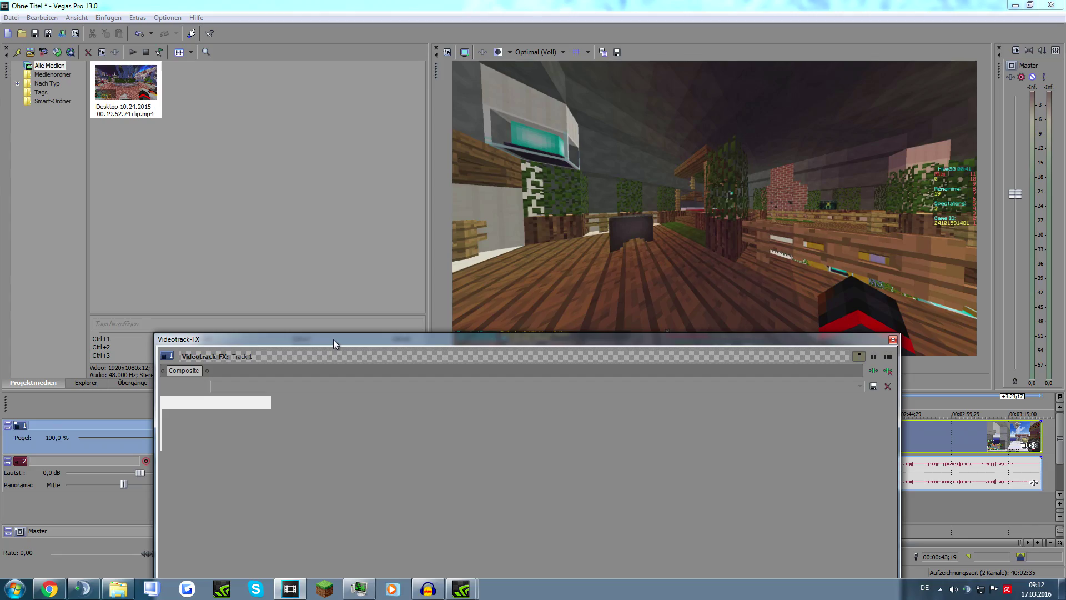
Raise the Sättigung value of the colour-correction effect to 1,400.
drag(321, 339, 355, 215)
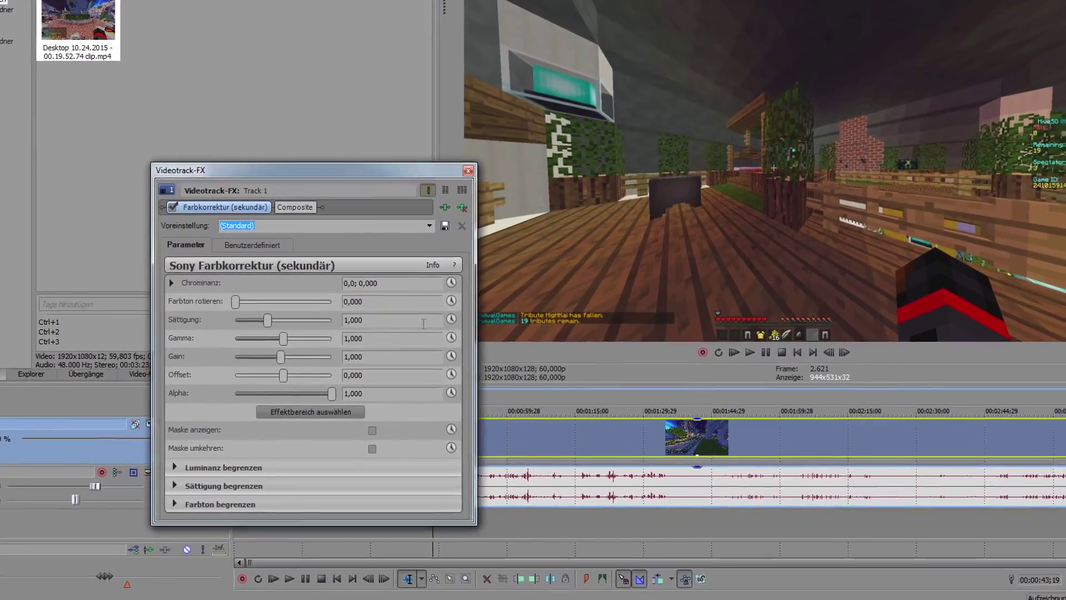
click(217, 336)
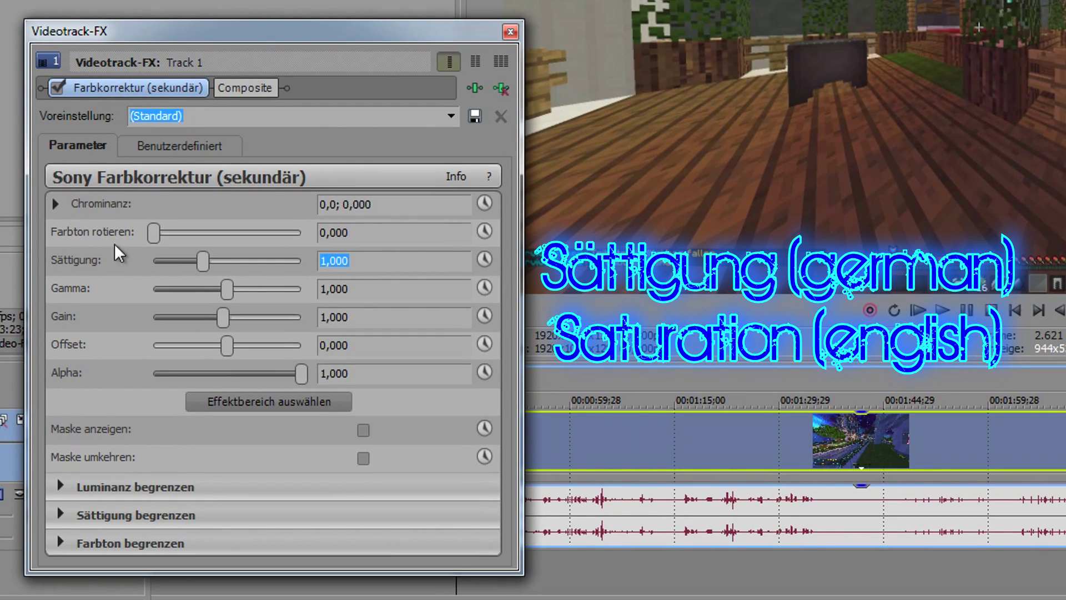
click(382, 203)
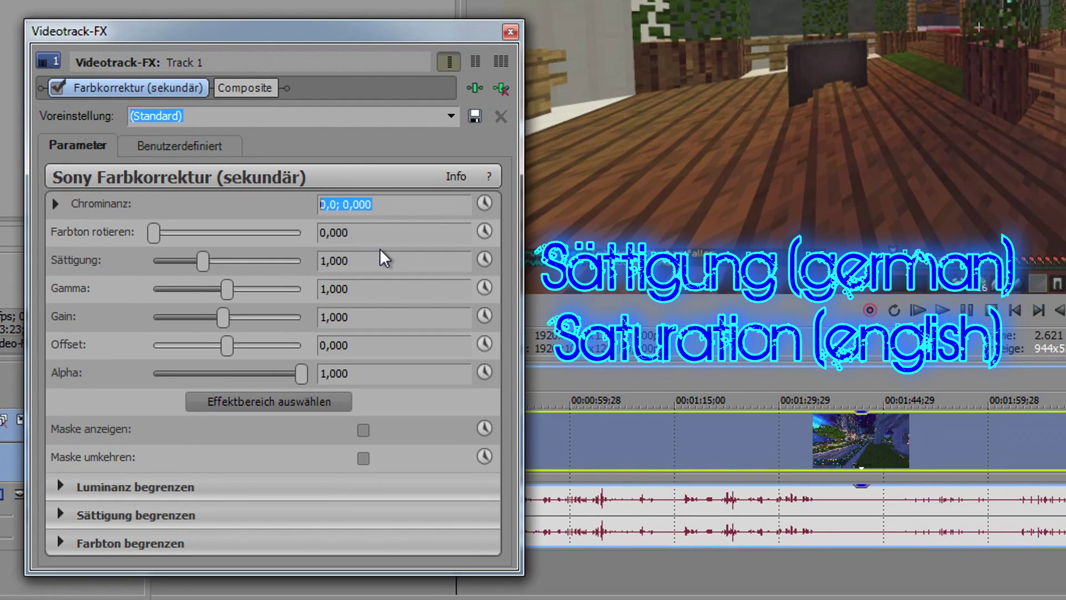
click(367, 258)
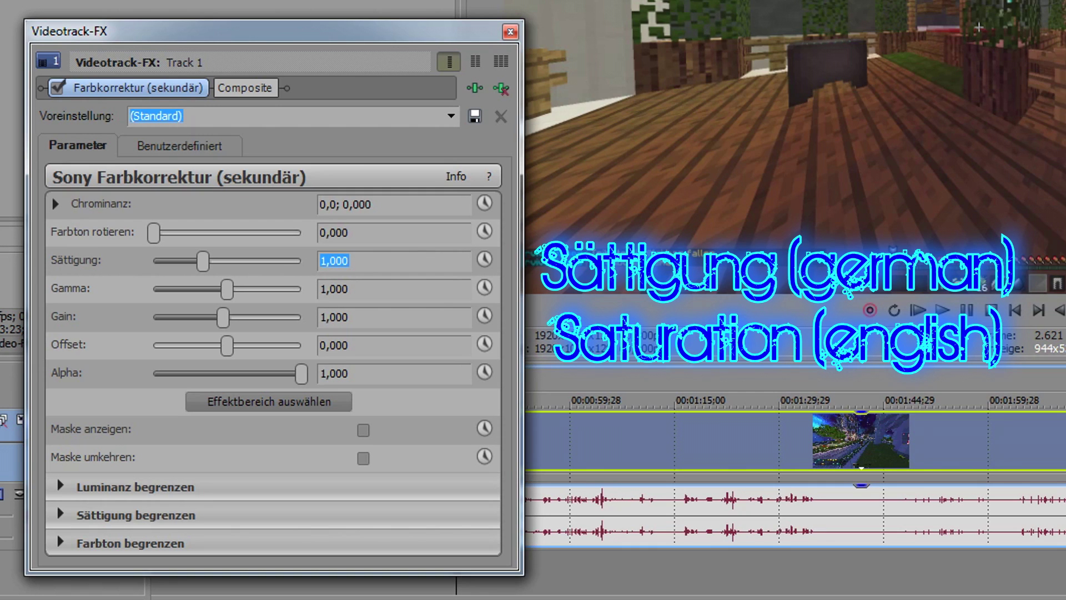
text(1,3)
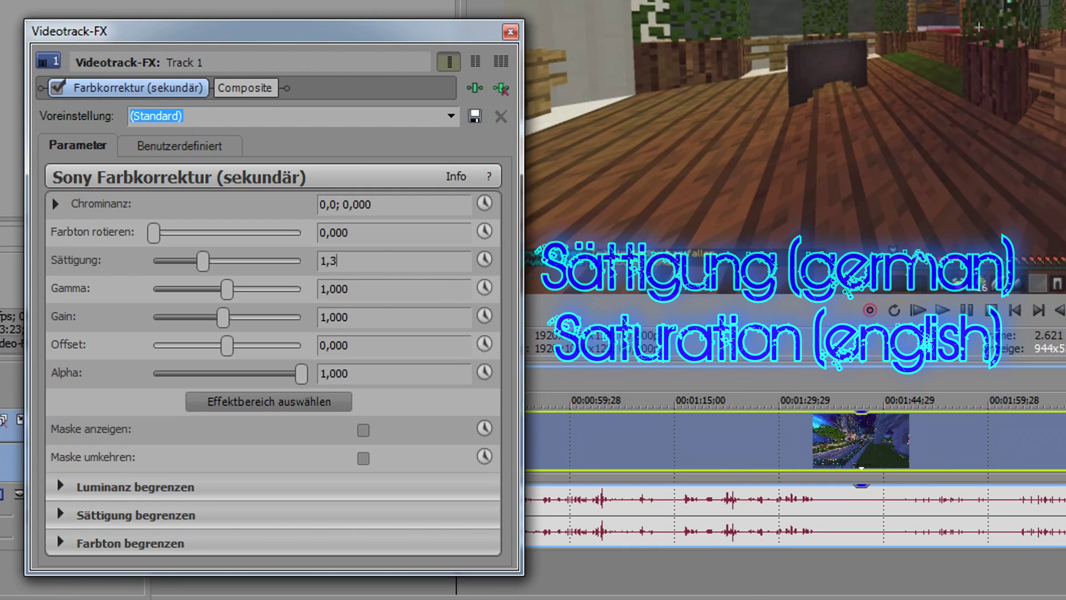
text(1,7)
key(Return)
text(1,4)
key(Return)
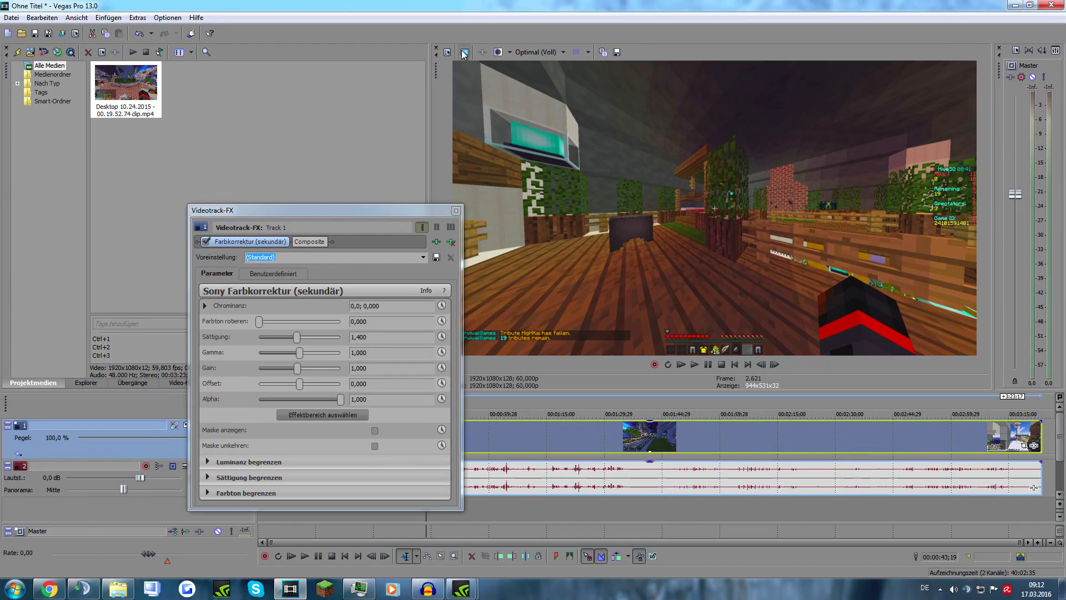
Compare boosted and original colours in full-screen preview, leaving saturation at 1,400.
click(464, 52)
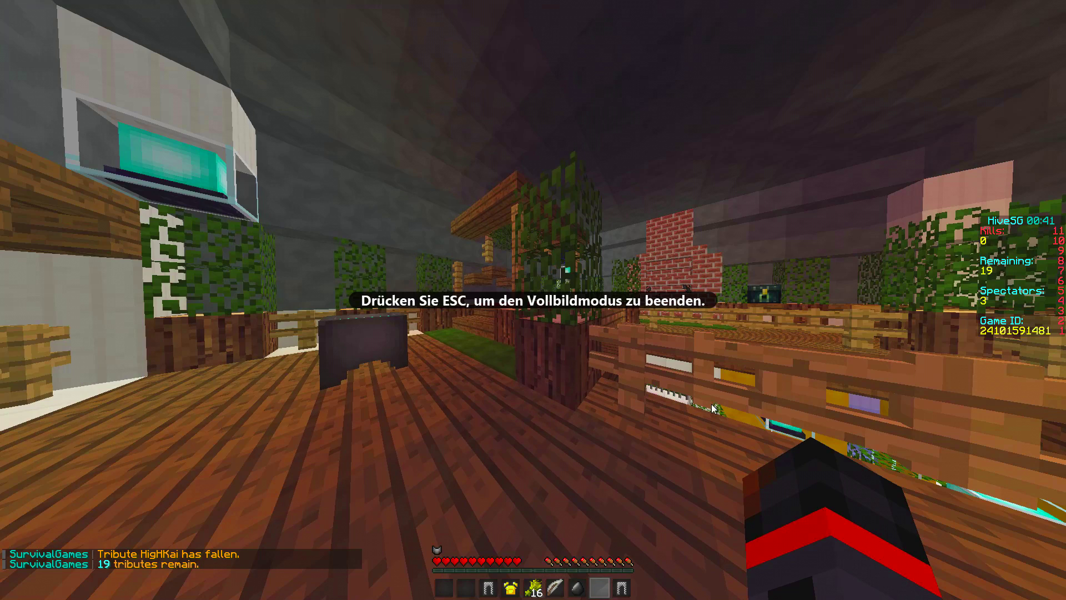
key(Escape)
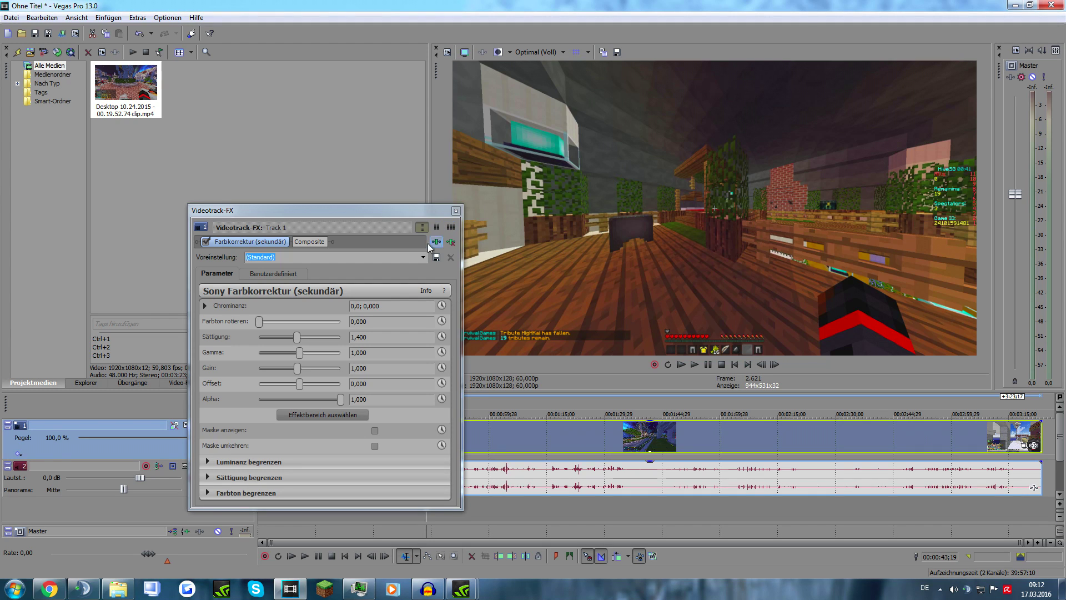
key(ctrl+z)
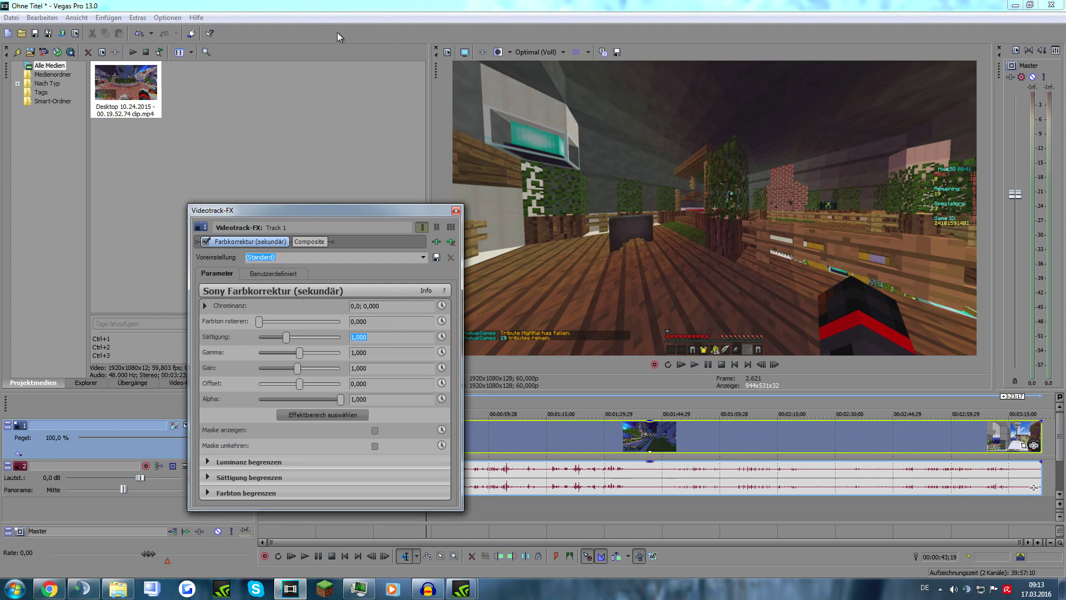
click(465, 52)
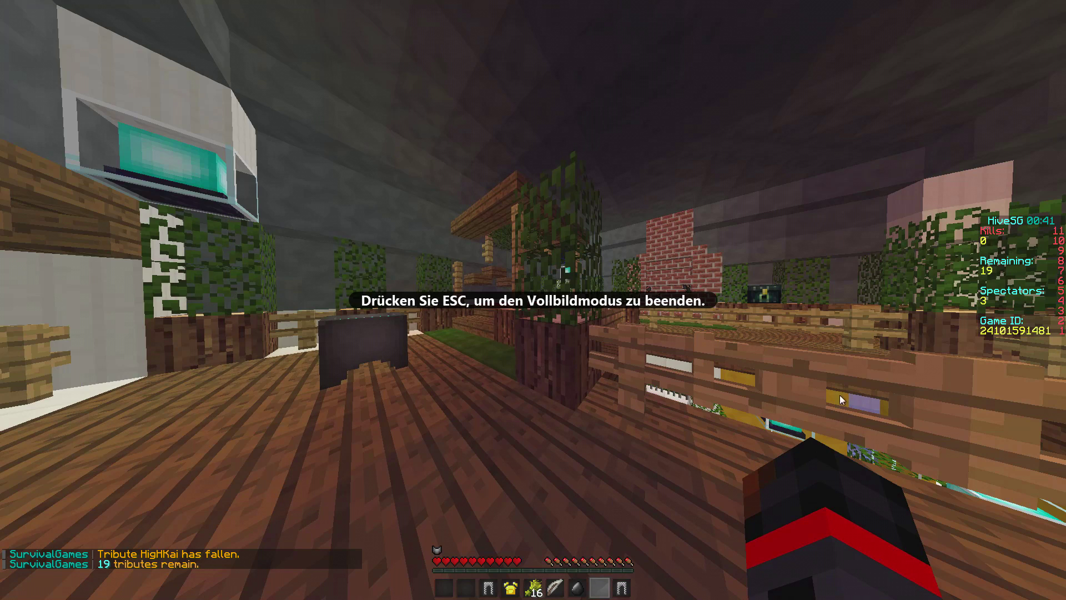
key(Escape)
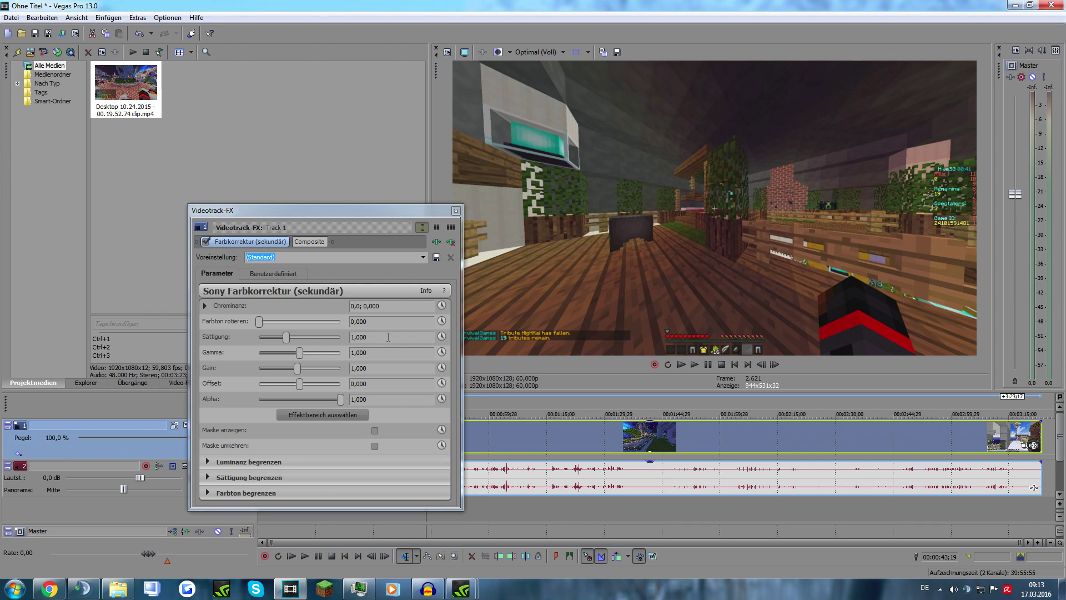
text(400)
key(Return)
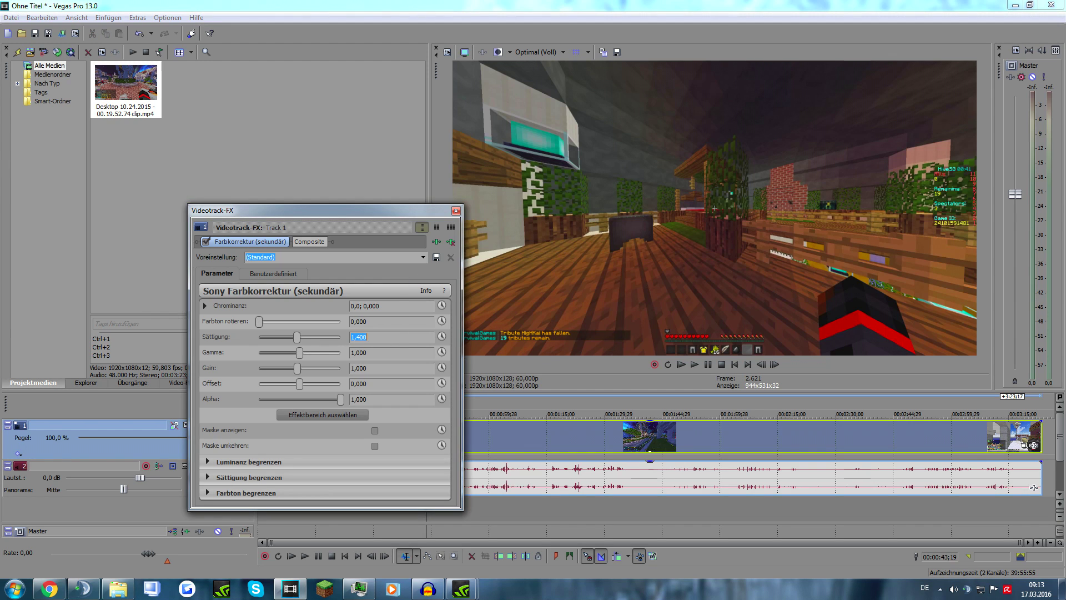
Close the track effect window and scrub the preview to a cut point near 01:06;14.
click(456, 211)
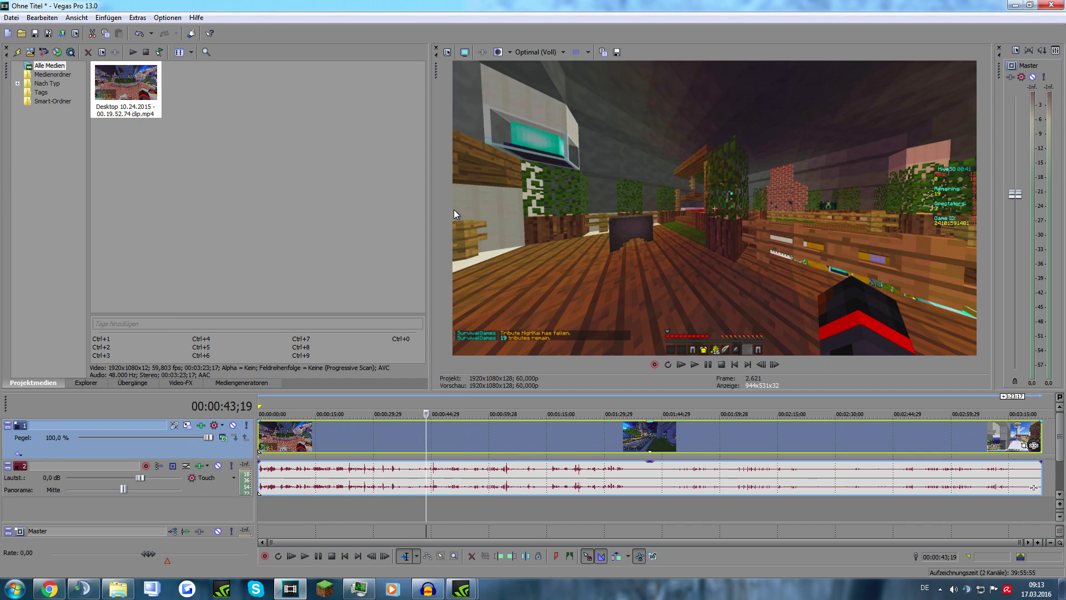
click(455, 451)
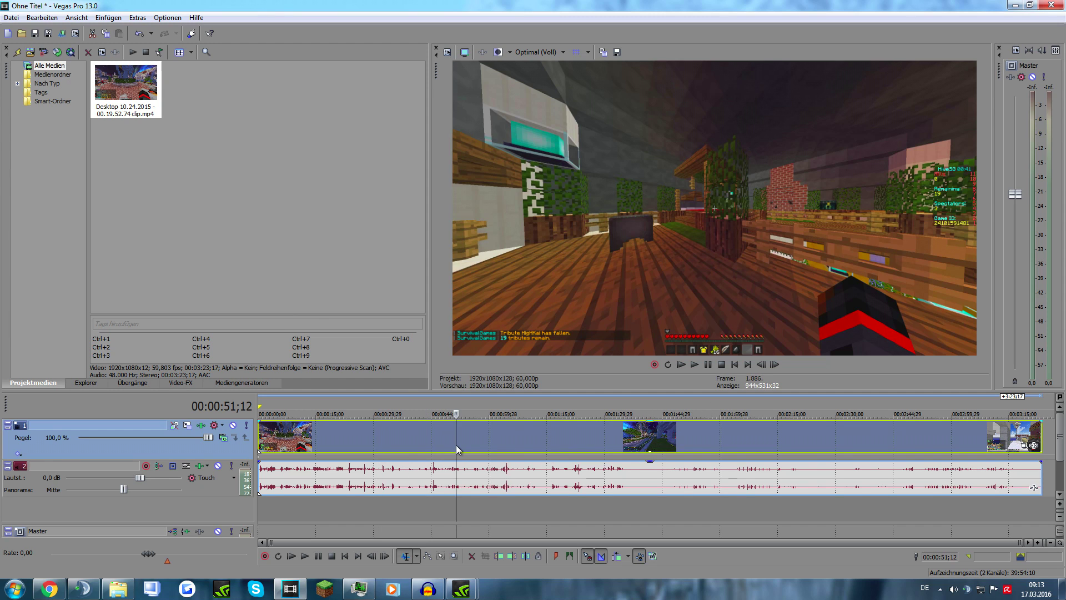
click(432, 451)
click(609, 451)
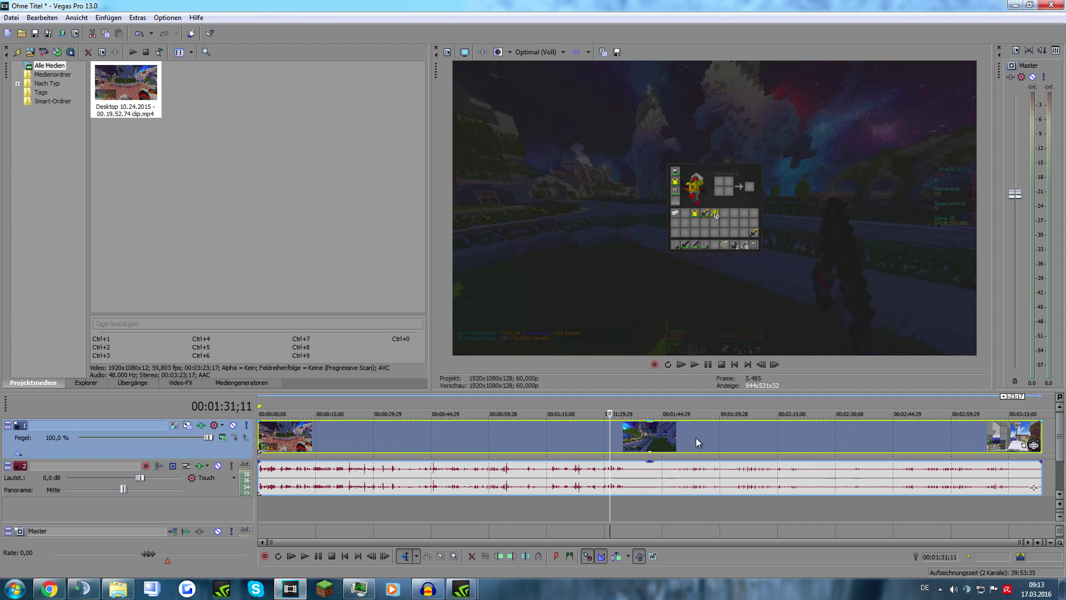
click(697, 443)
click(561, 450)
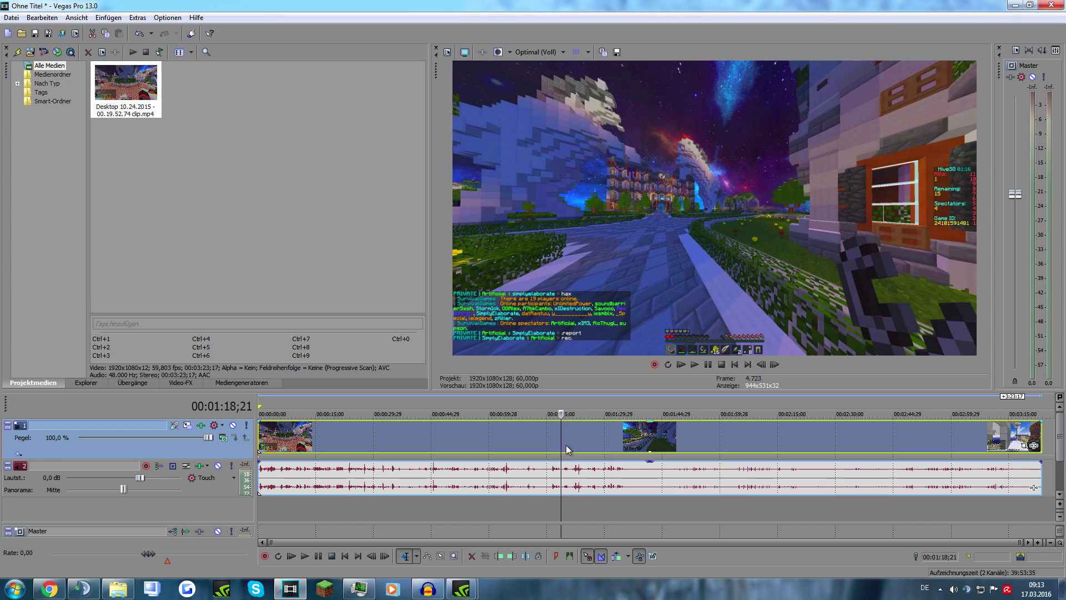
click(503, 447)
click(514, 454)
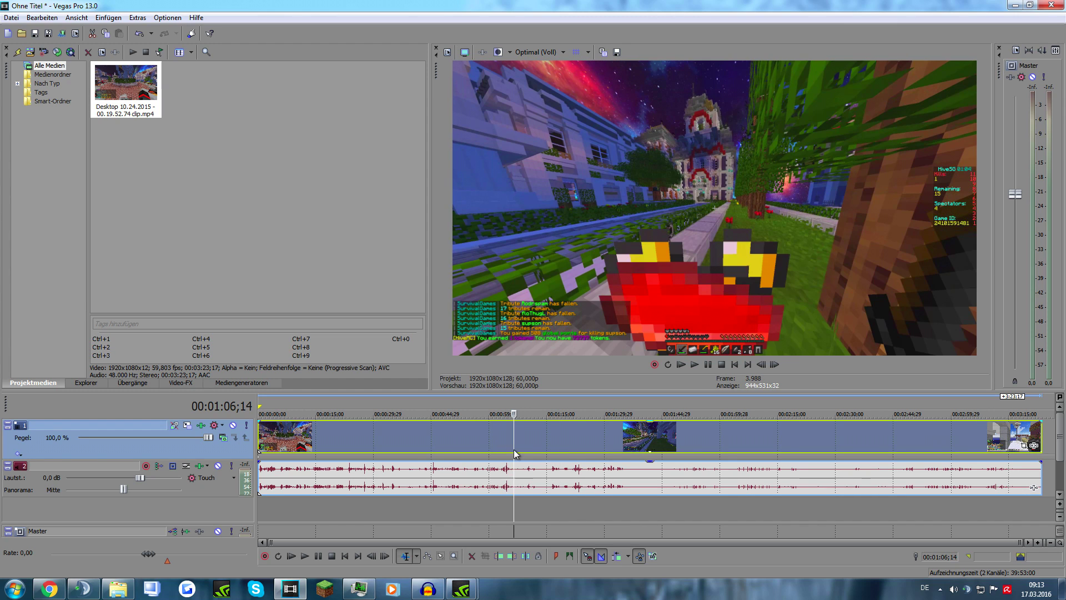
Split out a short piece, delete the material on both sides, and move it to 00:00:00;00.
key(s)
click(499, 436)
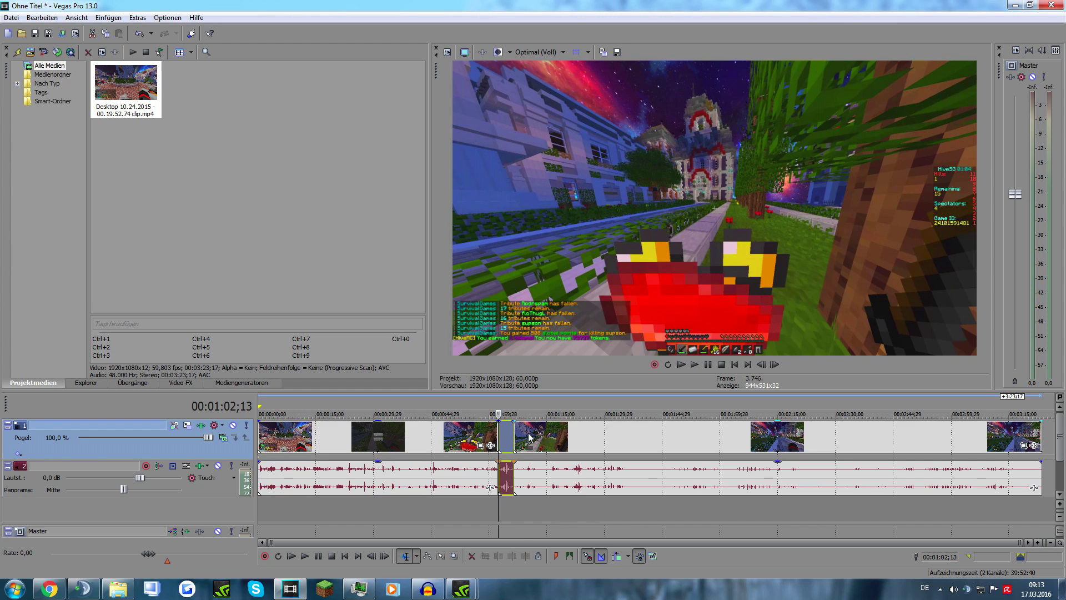
key(s)
click(532, 437)
key(Delete)
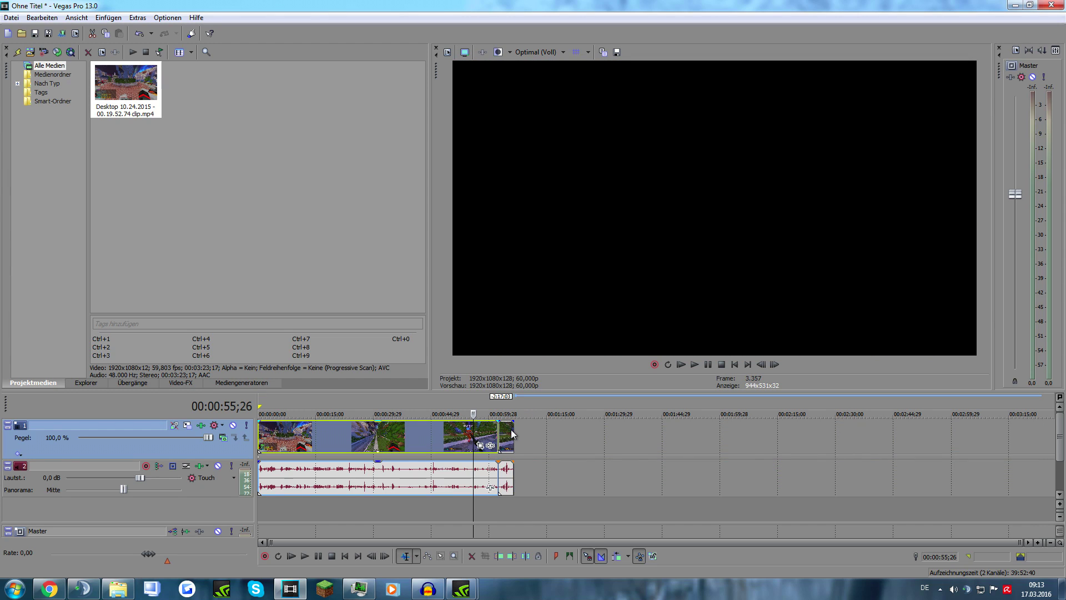
key(Delete)
drag(511, 436, 268, 456)
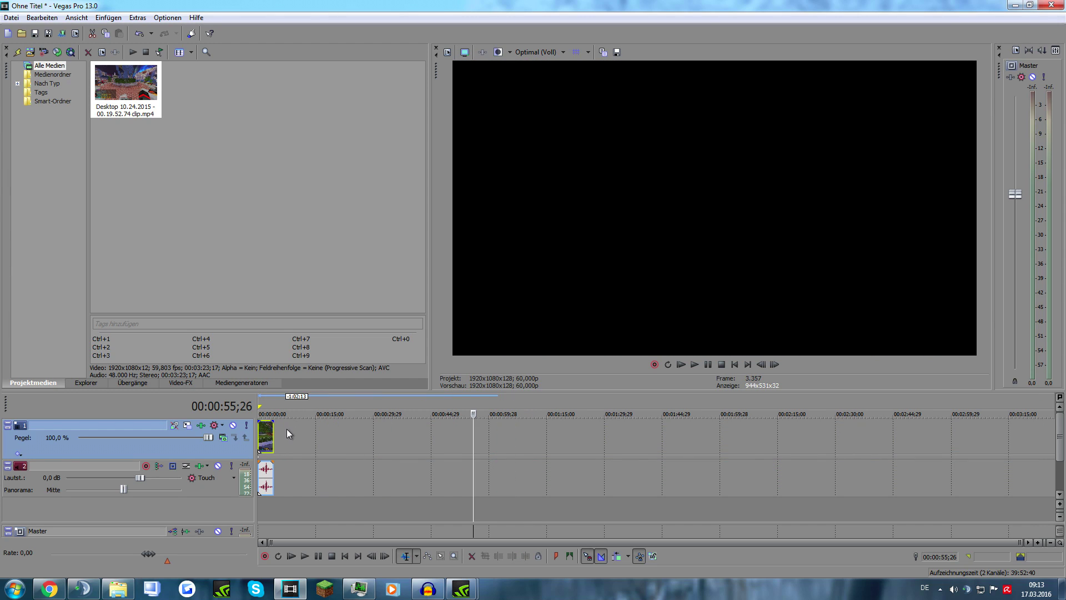
Set the loop region over the short clip and play it back for review.
scroll(286, 429, up, 6)
double_click(289, 436)
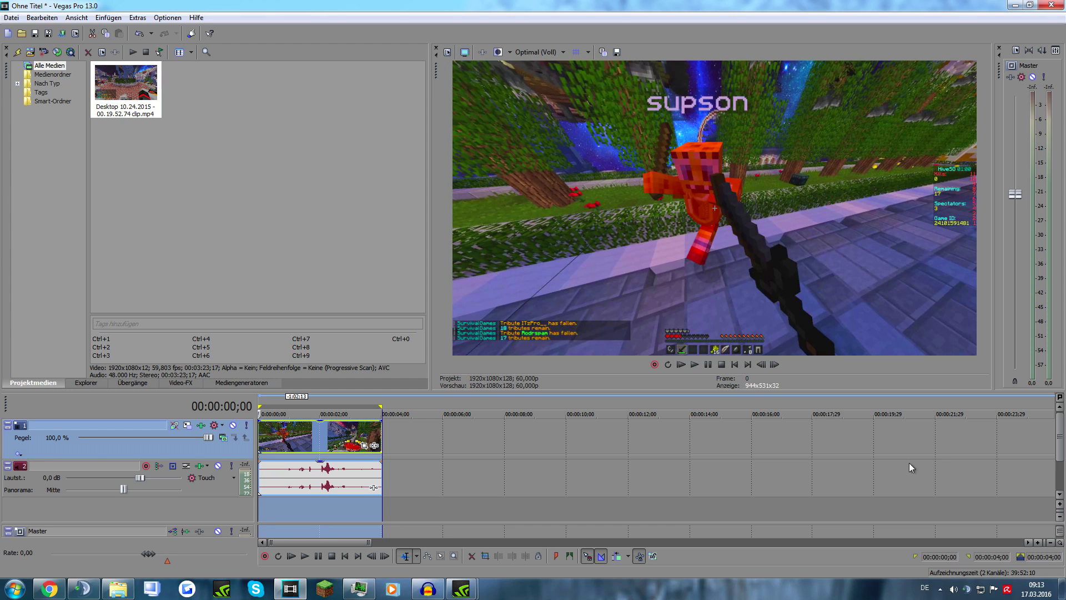
click(705, 366)
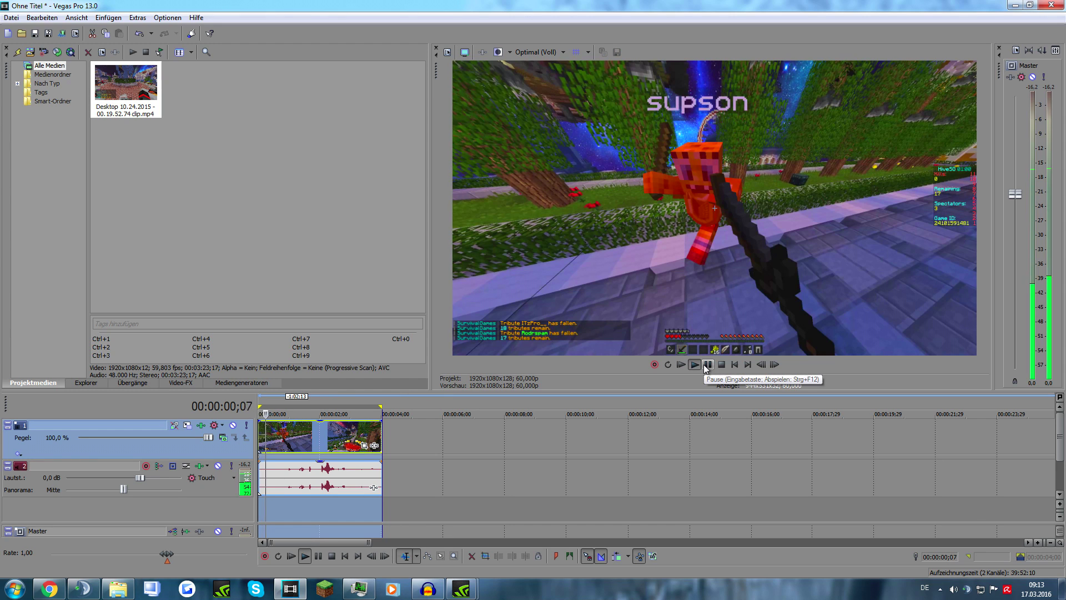
key(space)
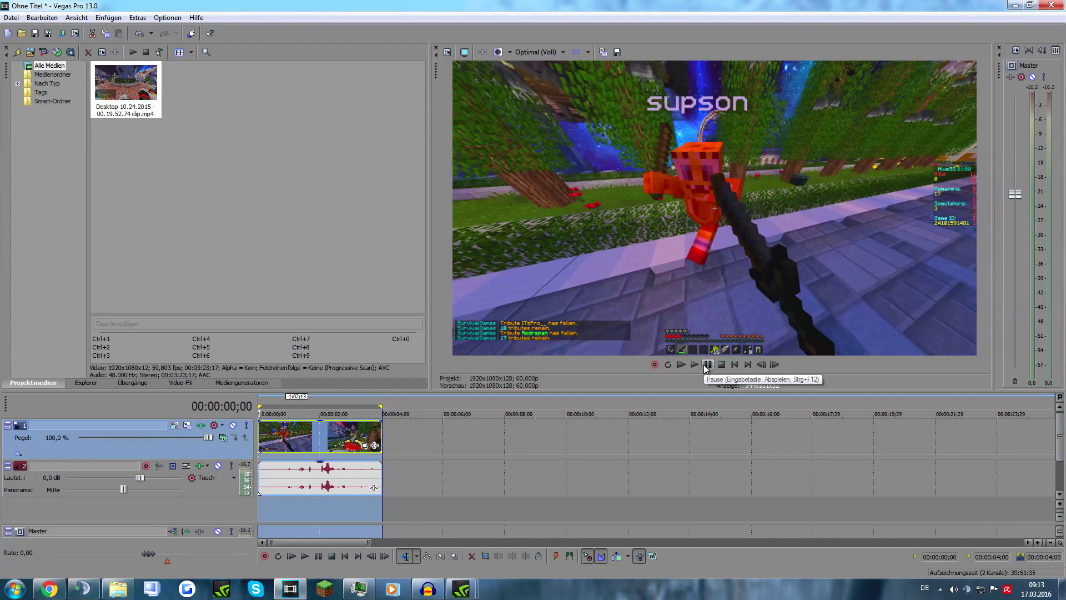
Adjust the clip's ending to about 00:00:04;02 and reset the loop region to cover it.
drag(381, 433, 409, 433)
double_click(369, 435)
key(space)
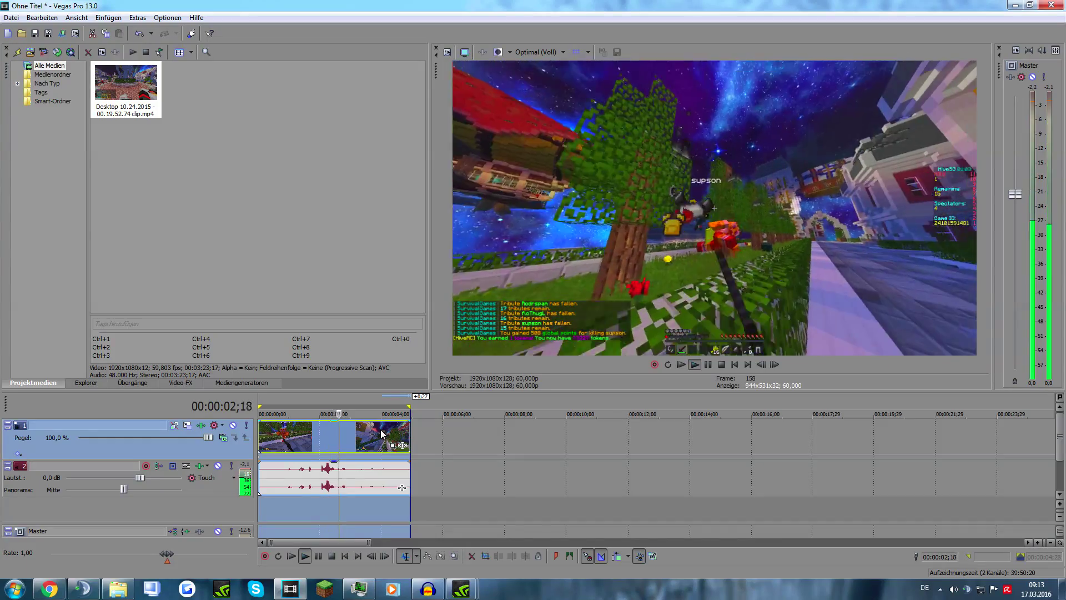
click(706, 364)
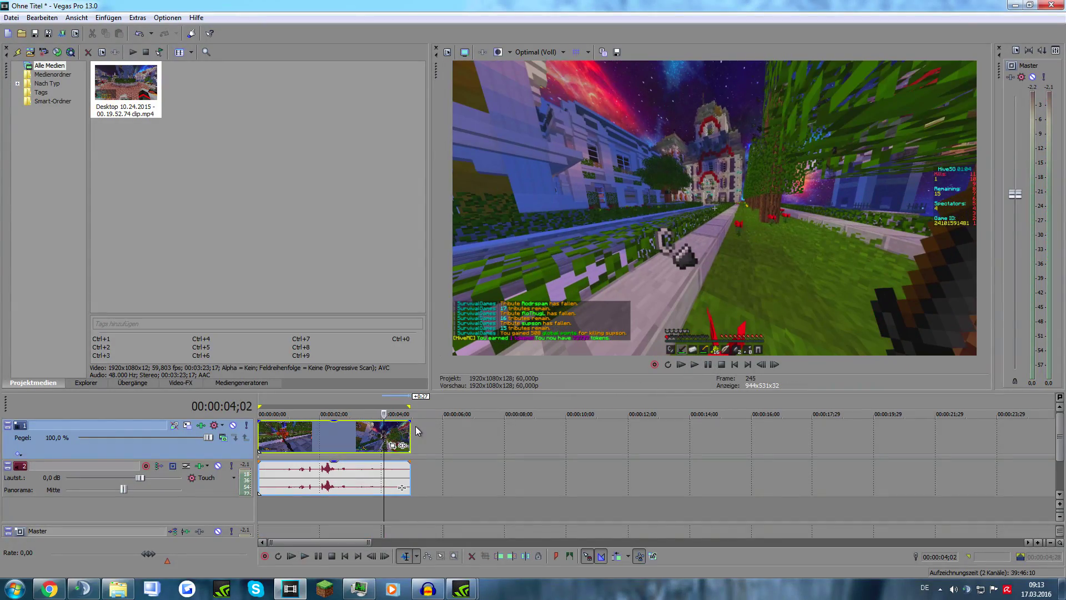
drag(410, 426, 378, 438)
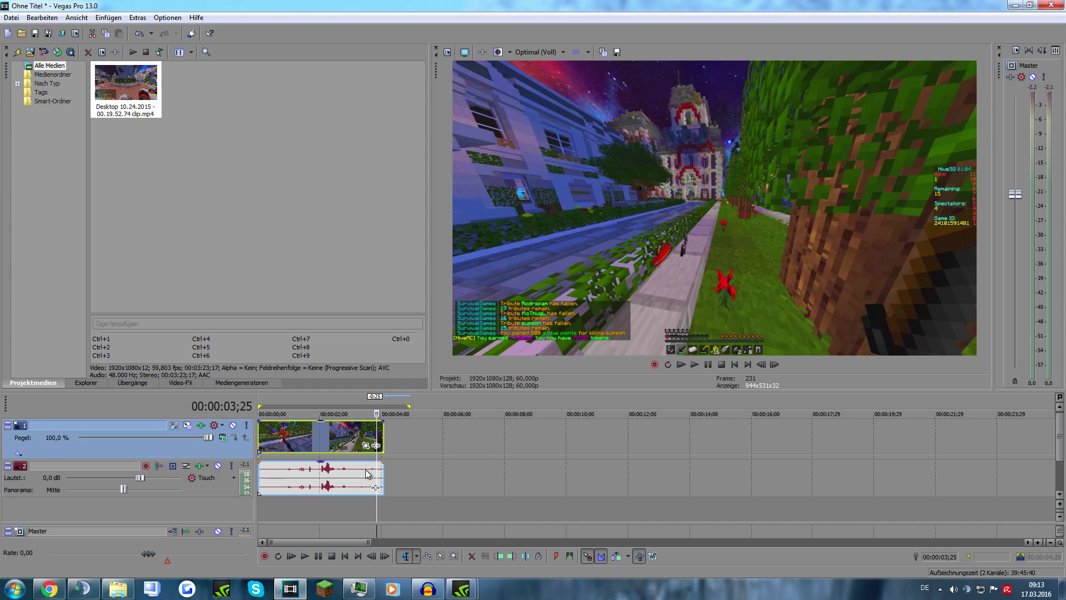
double_click(346, 440)
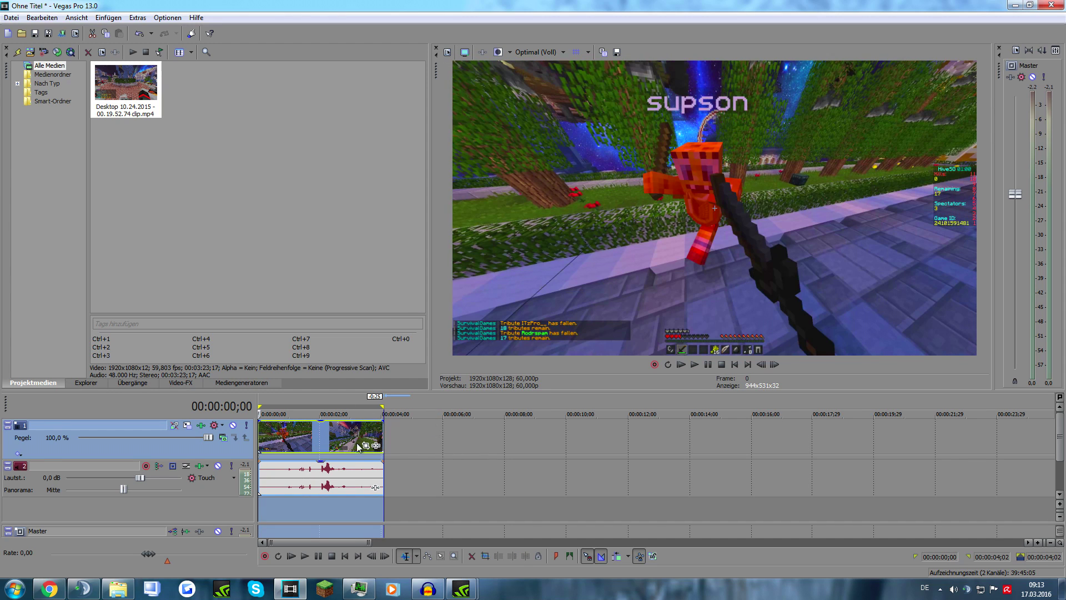
In Render As, show all formats and select the MainConcept AVC/AAC Internet-HD 1080p template.
click(15, 18)
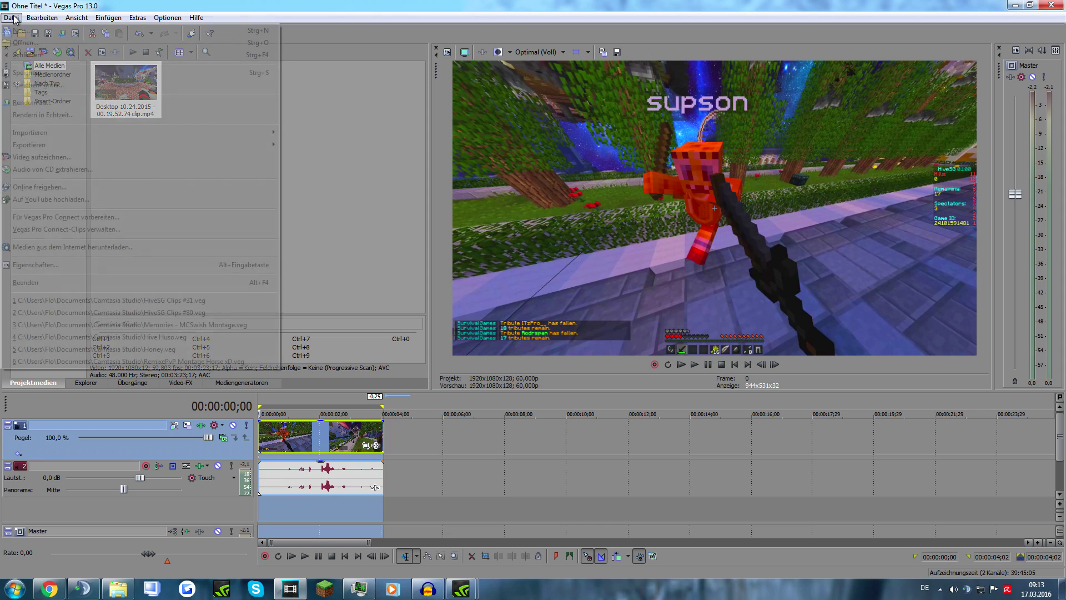
click(42, 102)
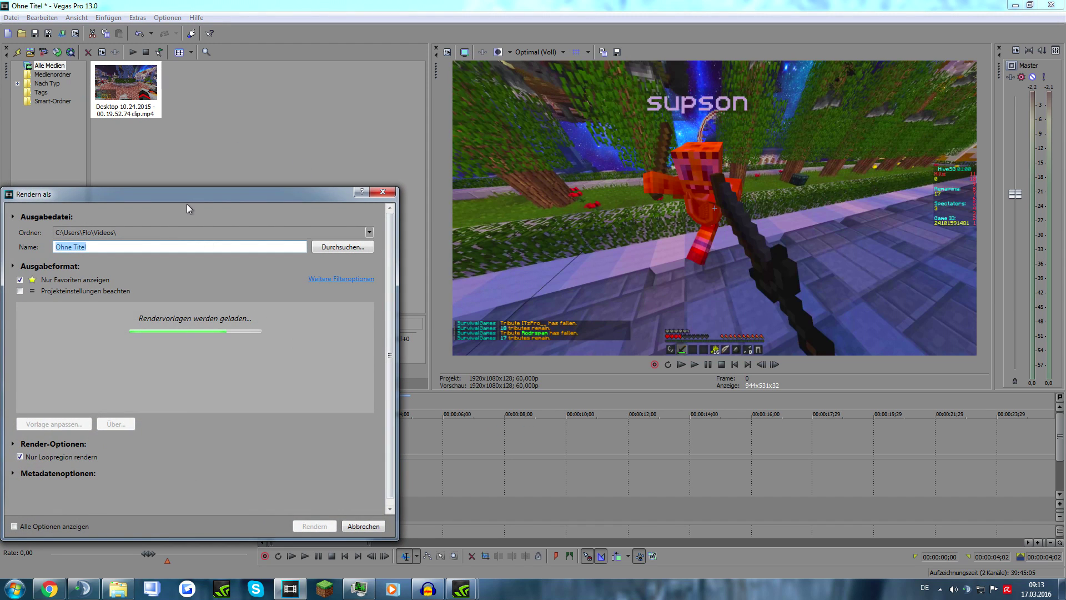
drag(198, 192, 517, 164)
click(336, 252)
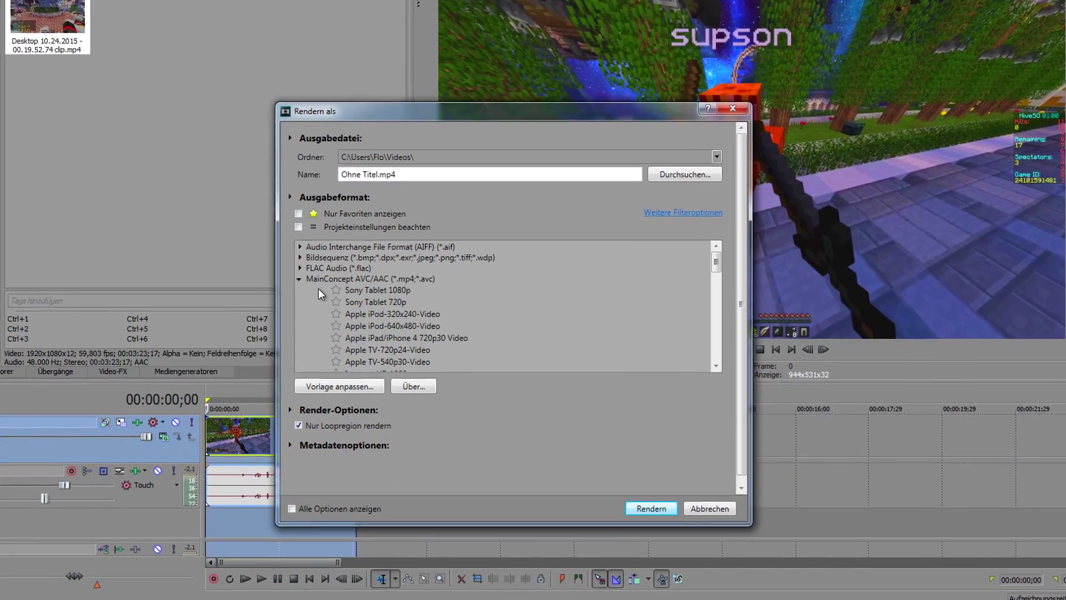
click(299, 279)
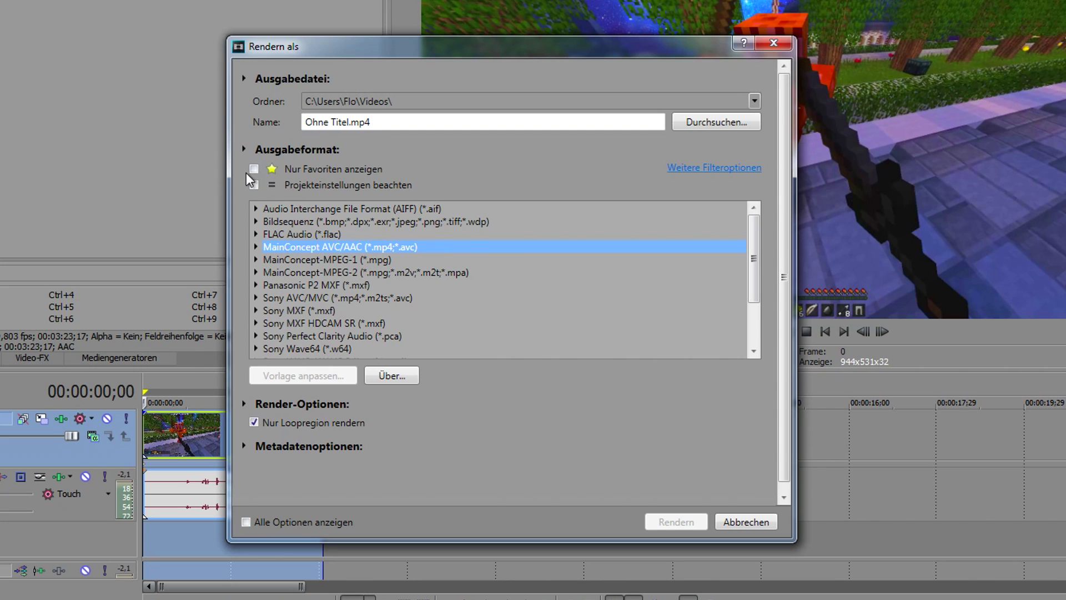
double_click(280, 247)
double_click(280, 248)
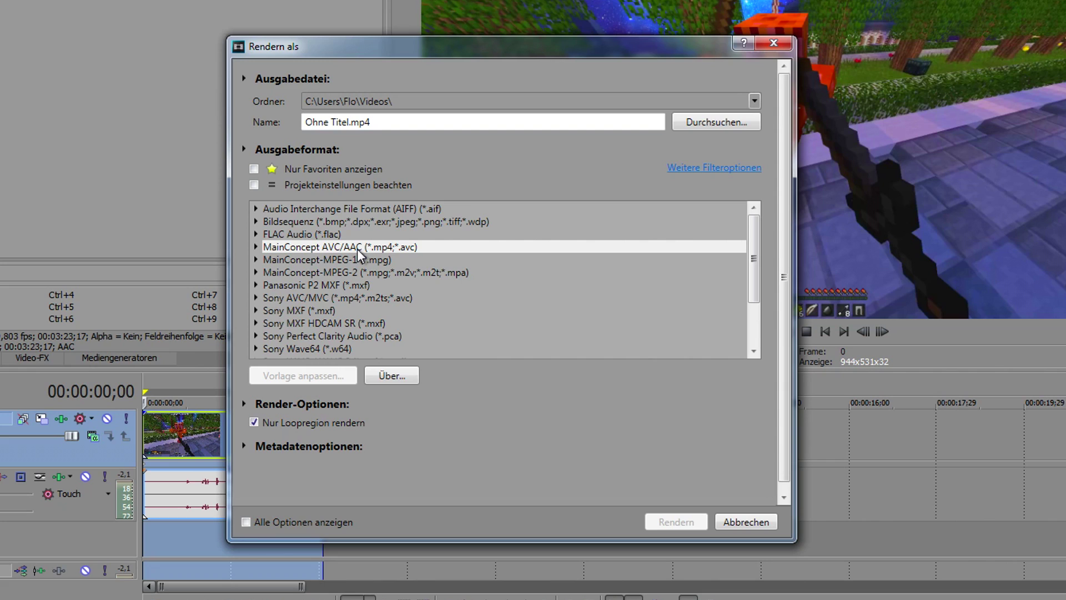
double_click(286, 247)
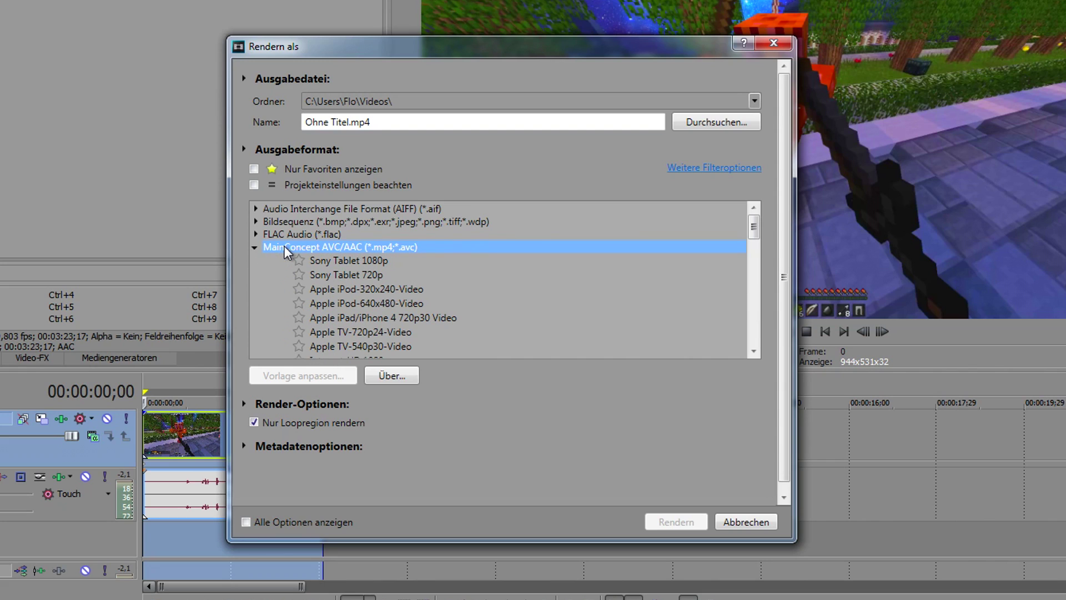
scroll(380, 274, down, 3)
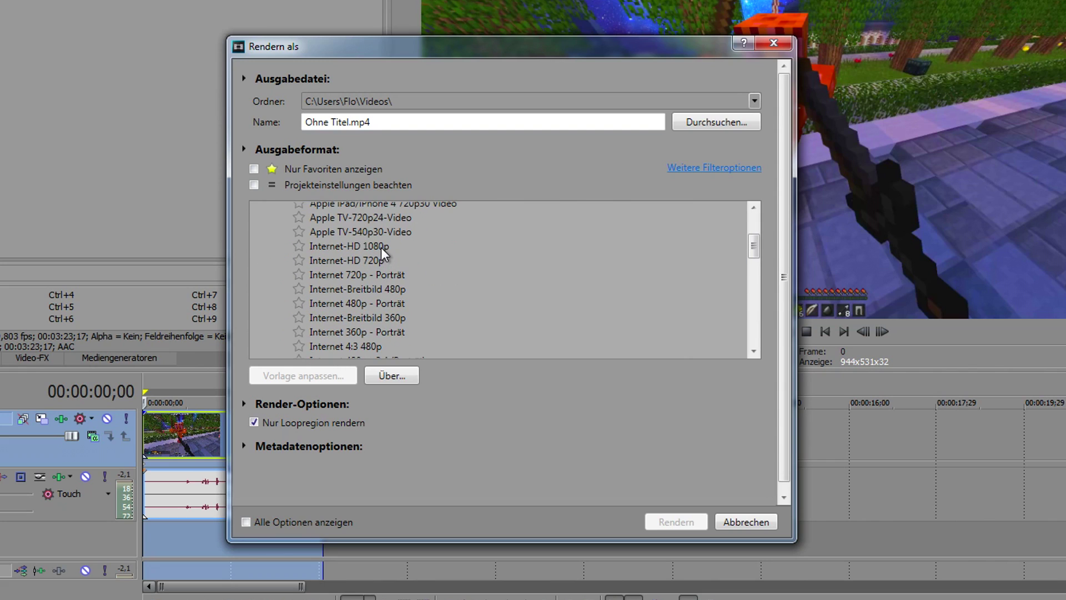
click(358, 247)
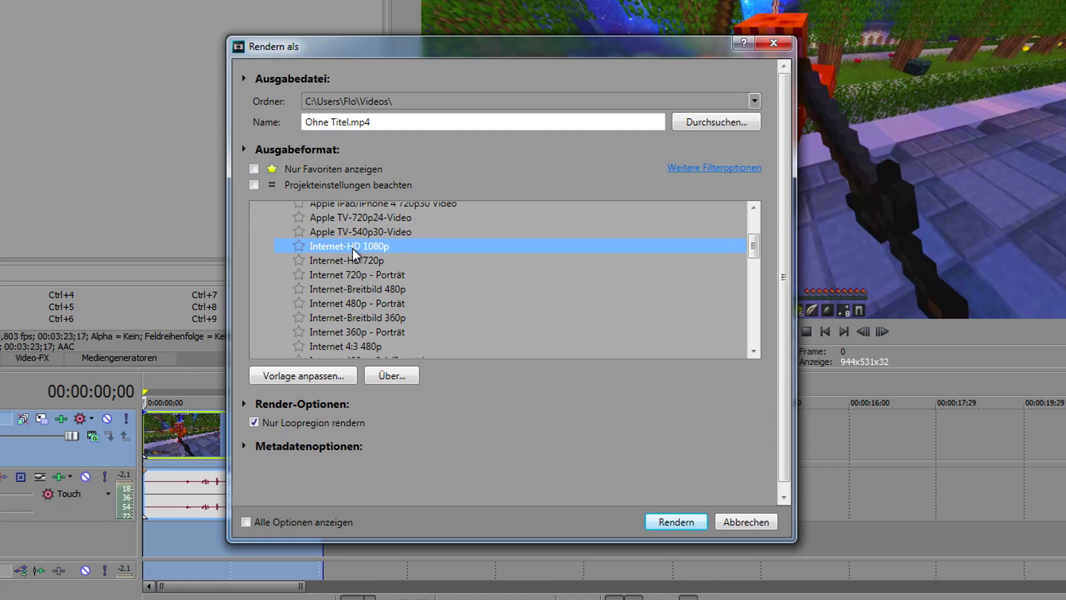
click(300, 377)
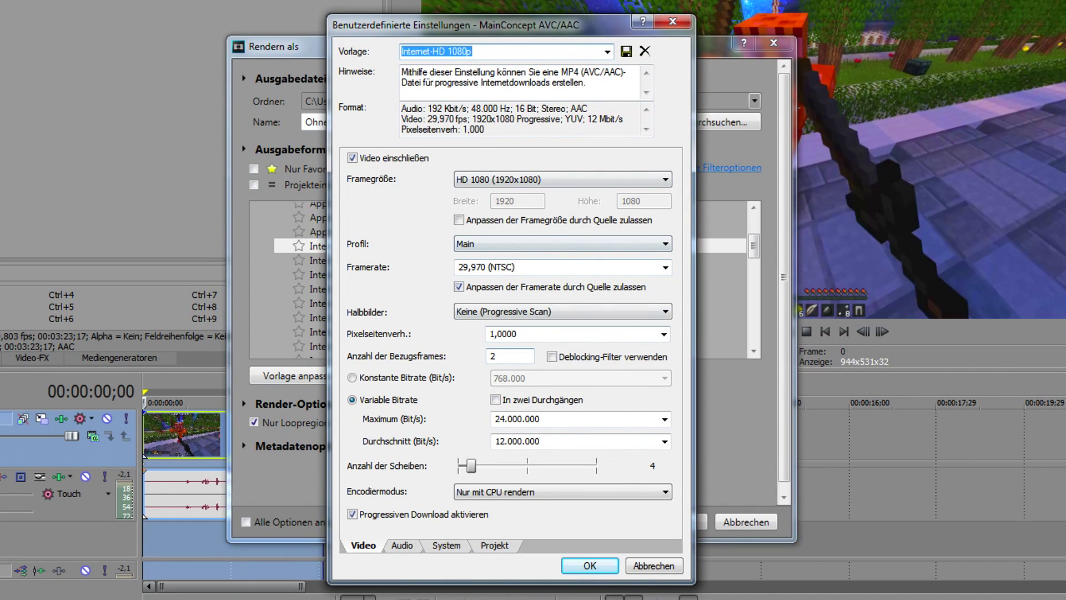
Enter 60 in the Framerate box of the template's Video settings.
click(538, 266)
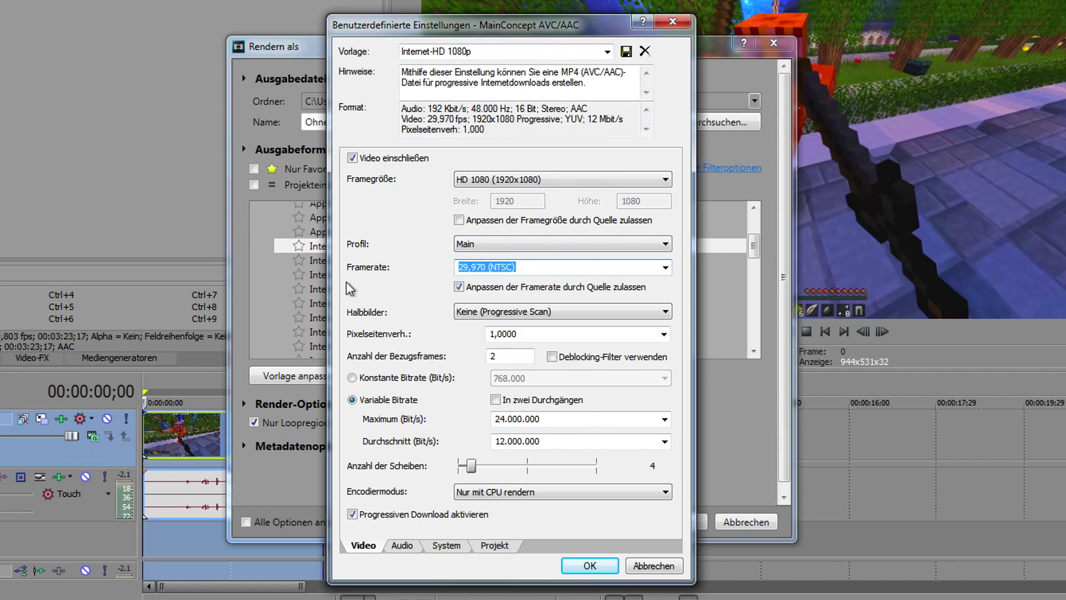
text(60)
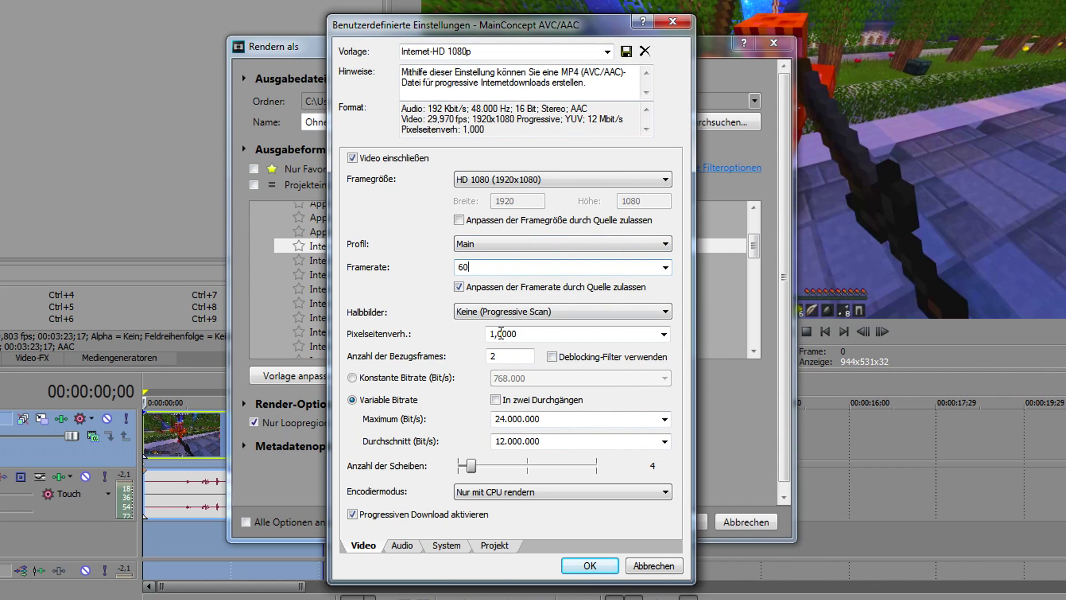
key(Up)
double_click(576, 266)
scroll(486, 263, down, 1)
scroll(495, 332, down, 1)
Switch the video to Konstante Bitrate at 28.000.000 bits per second.
click(441, 378)
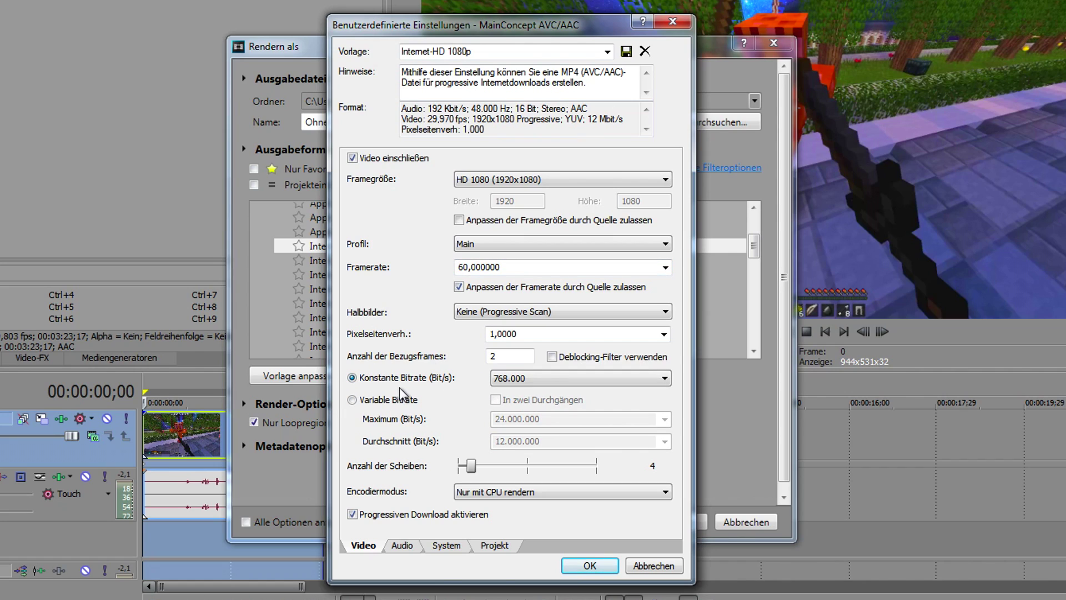
click(523, 384)
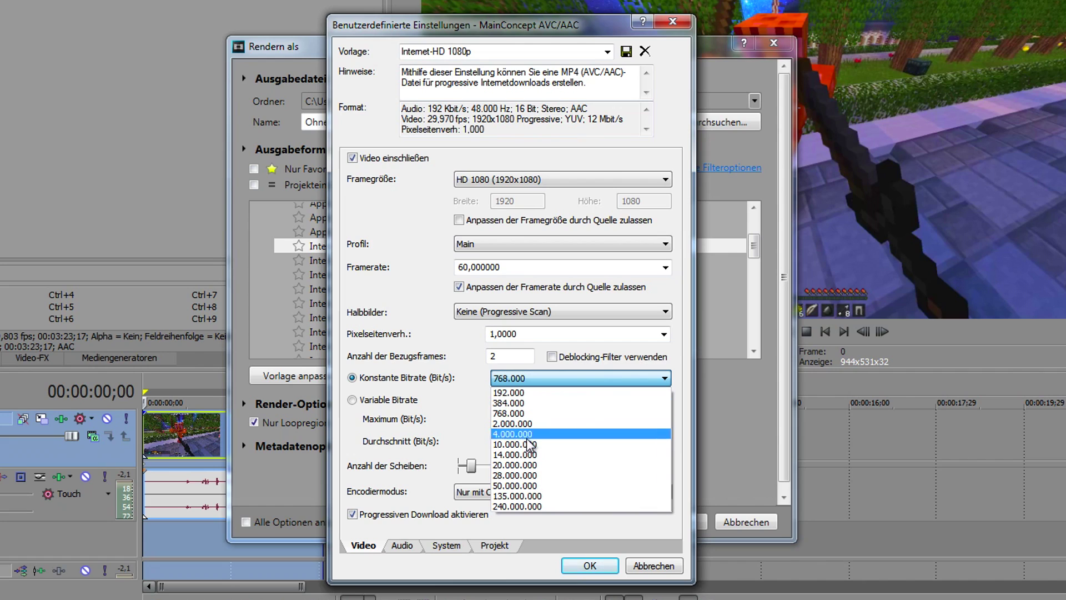
click(534, 479)
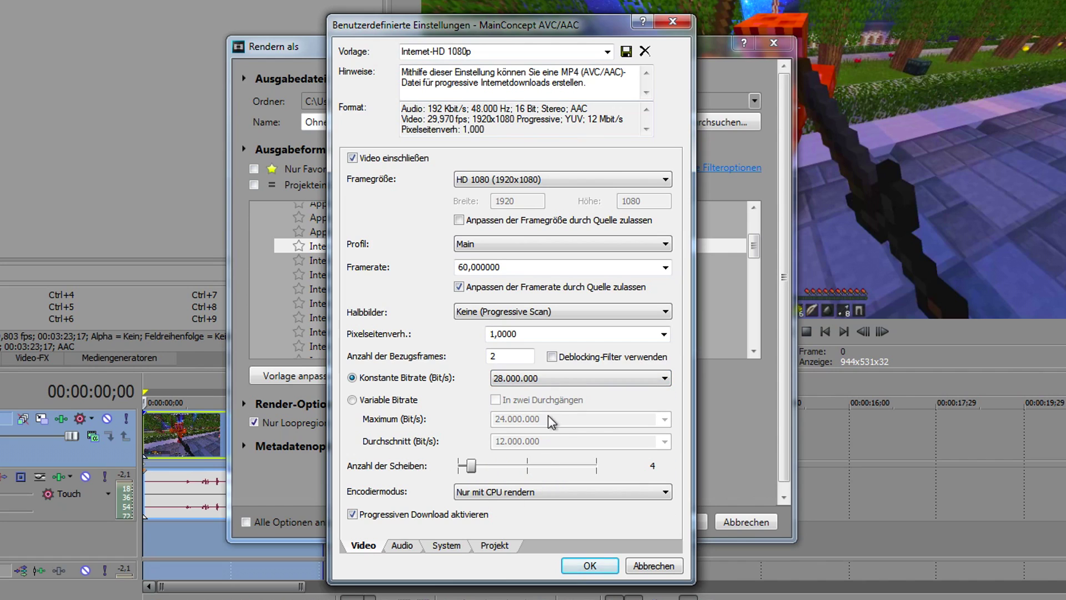
click(569, 379)
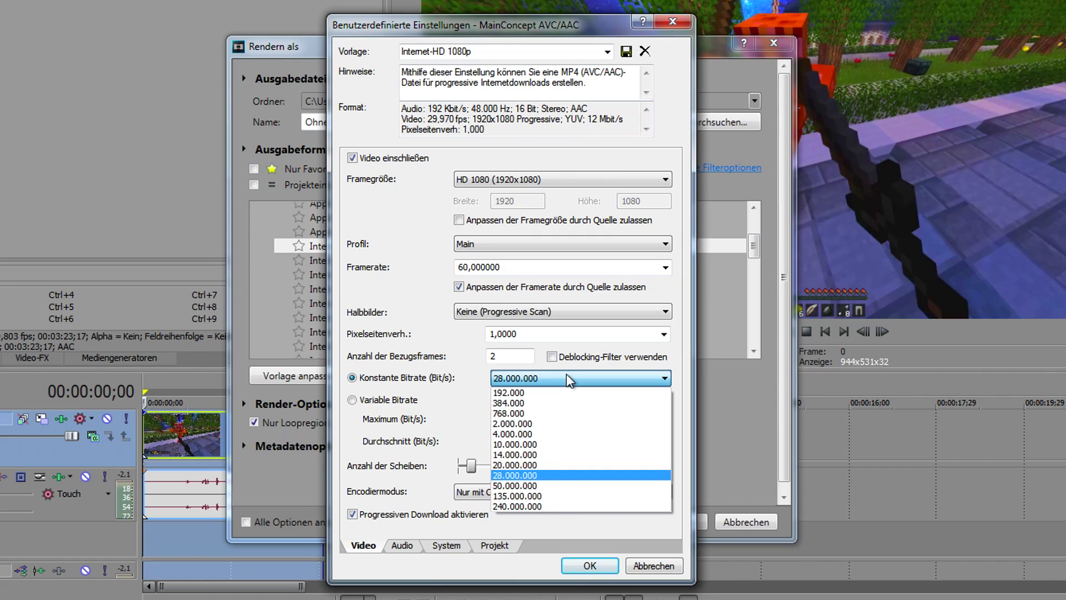
key(Up)
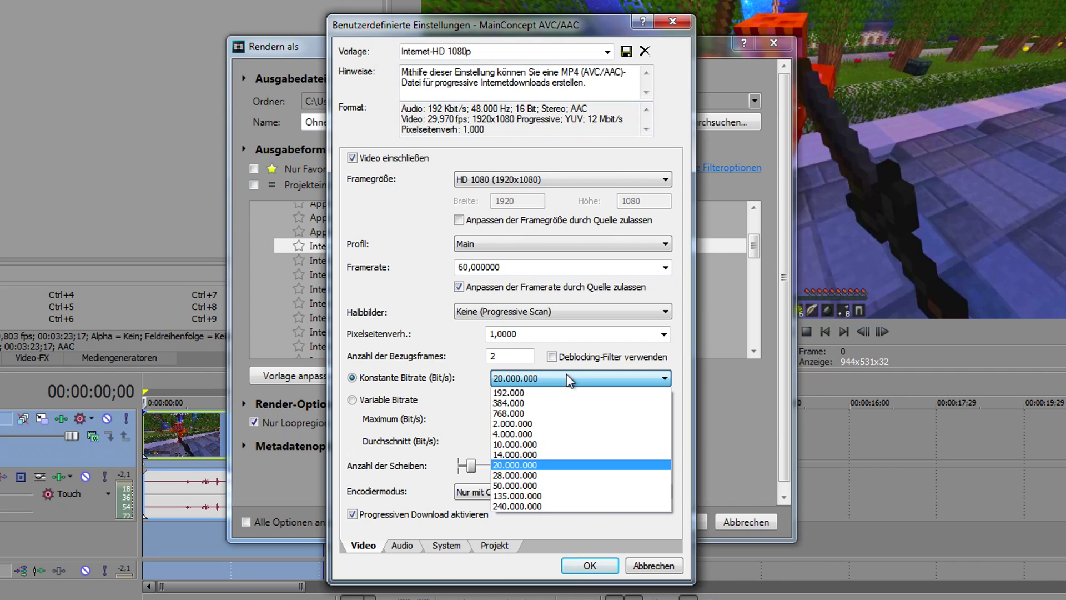
click(541, 476)
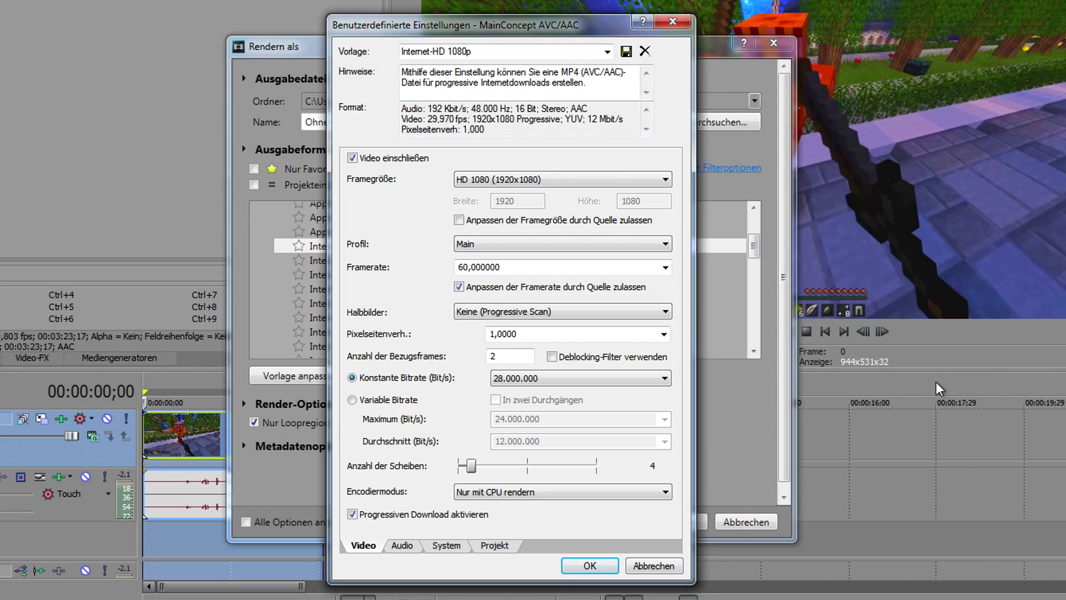
click(554, 379)
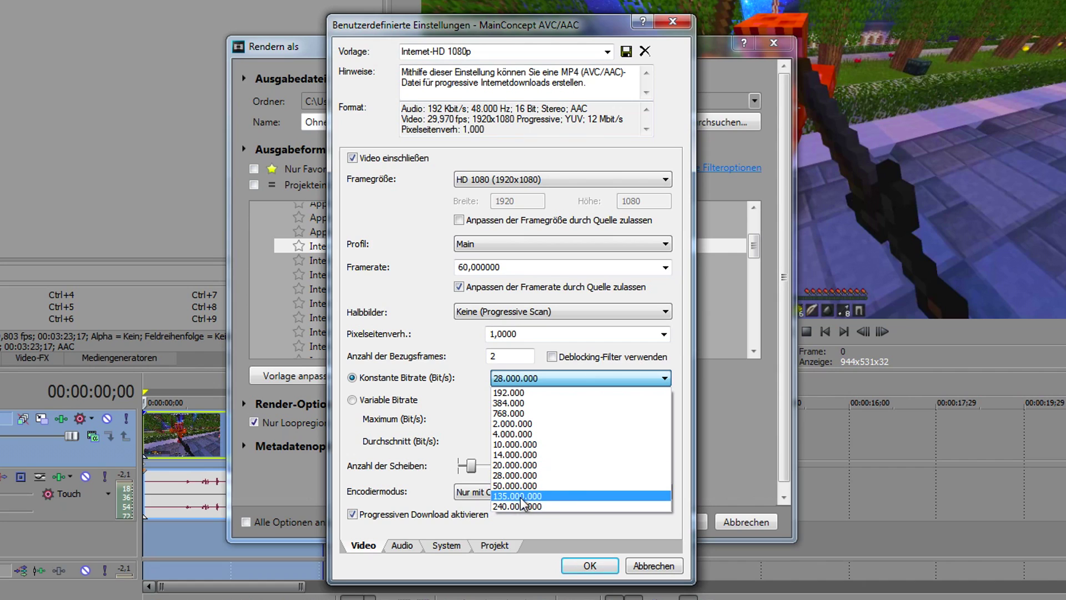
click(456, 563)
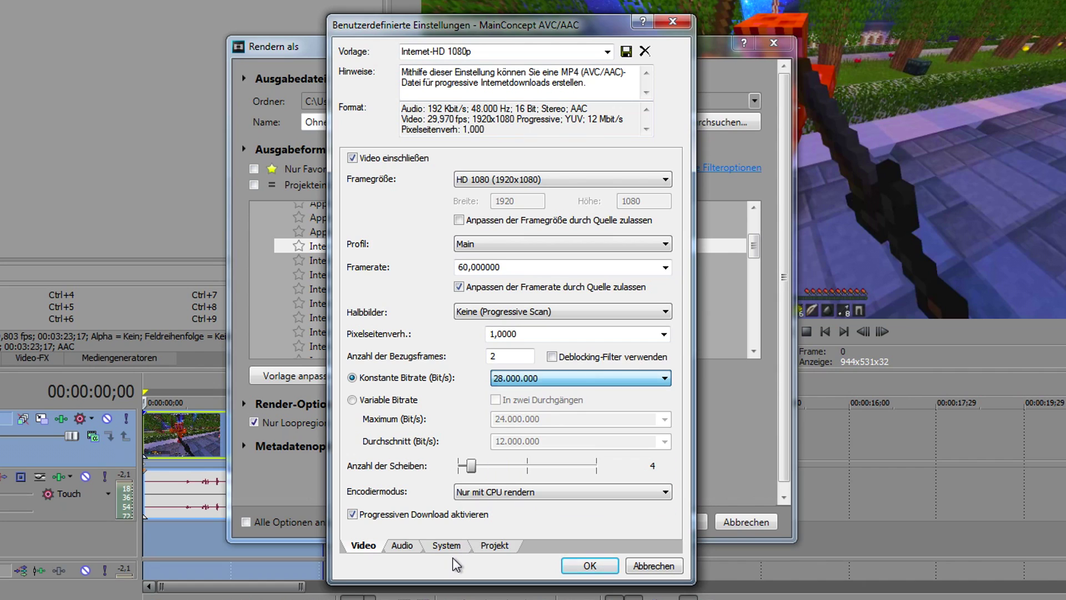
click(402, 545)
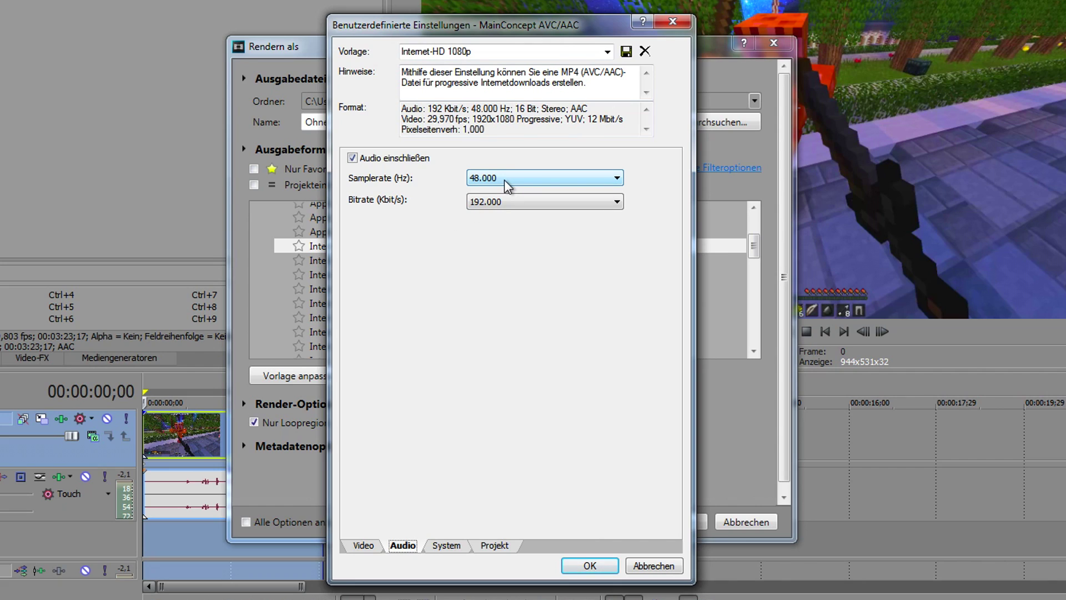
Raise the audio bitrate to 256 kbit/s and test whether GPU encoding is available.
click(510, 201)
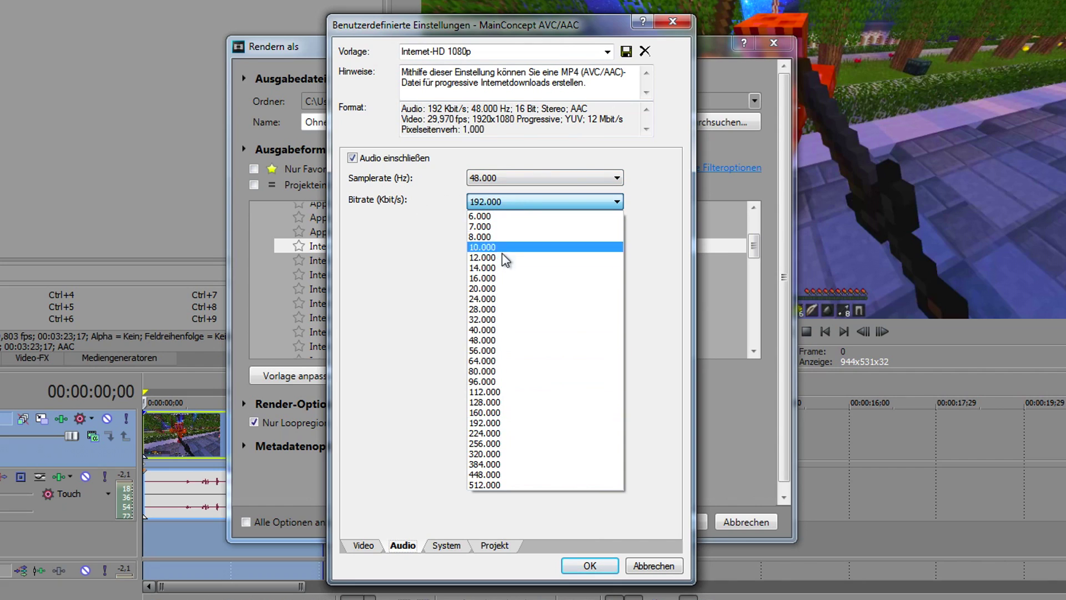
click(478, 444)
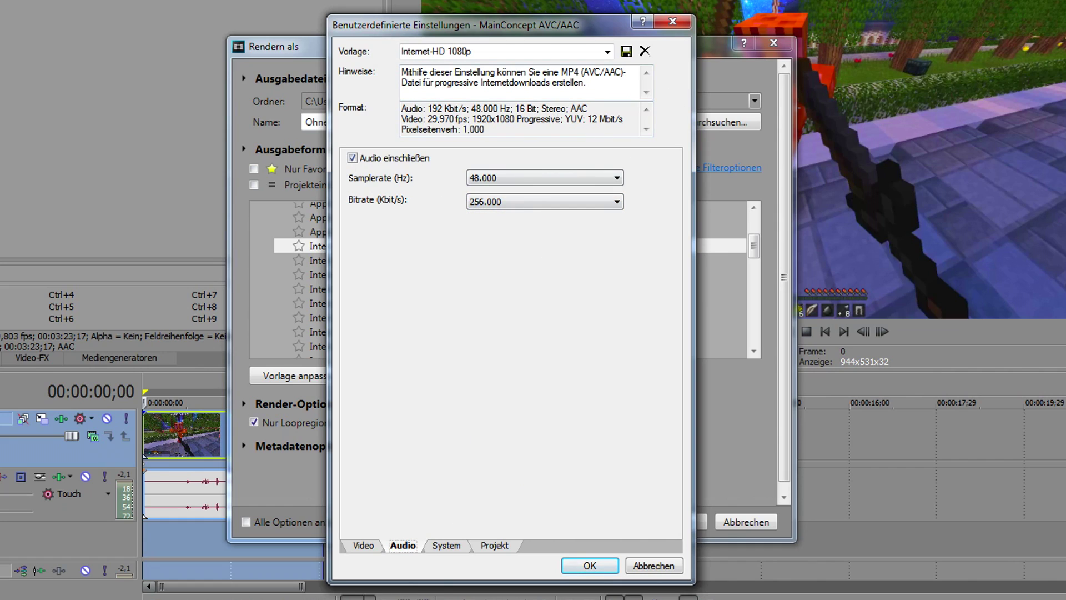
click(446, 545)
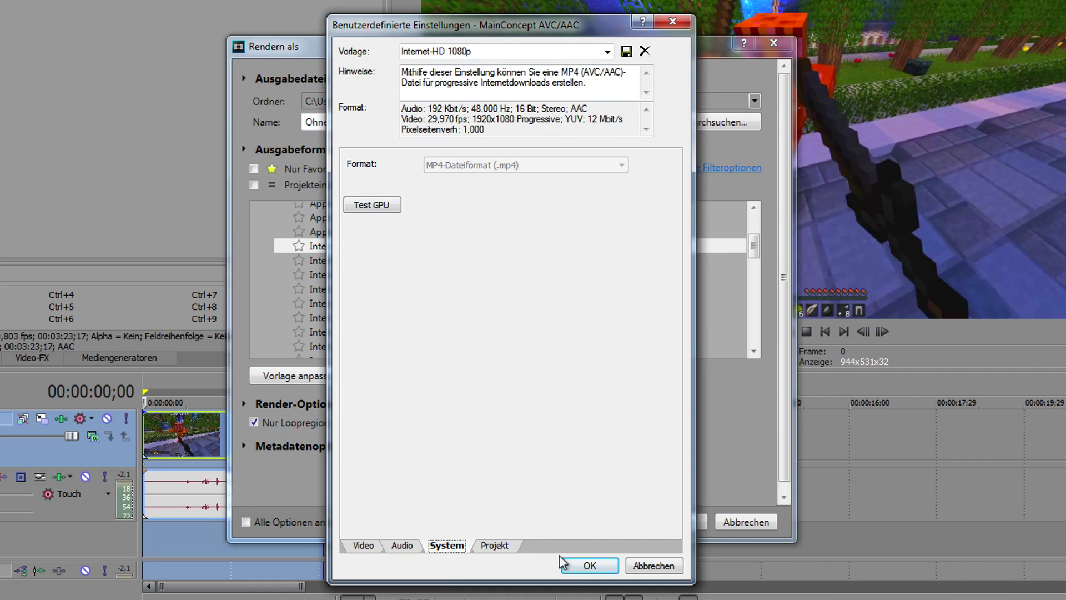
click(358, 205)
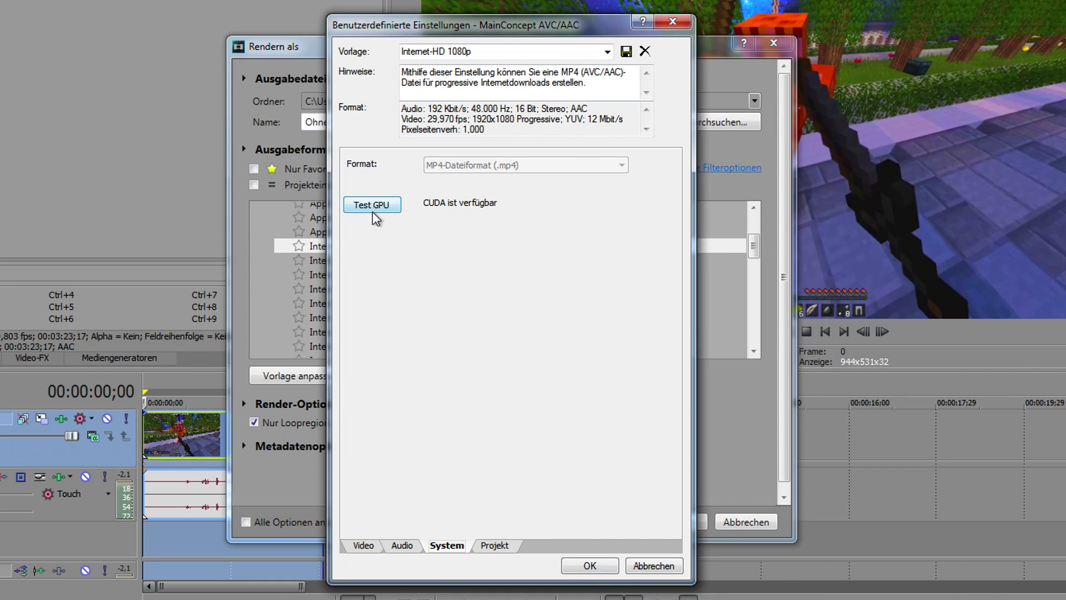
Keep CPU-only encoding, the existing render quality and Standard colour space, then apply the settings.
click(369, 546)
click(493, 492)
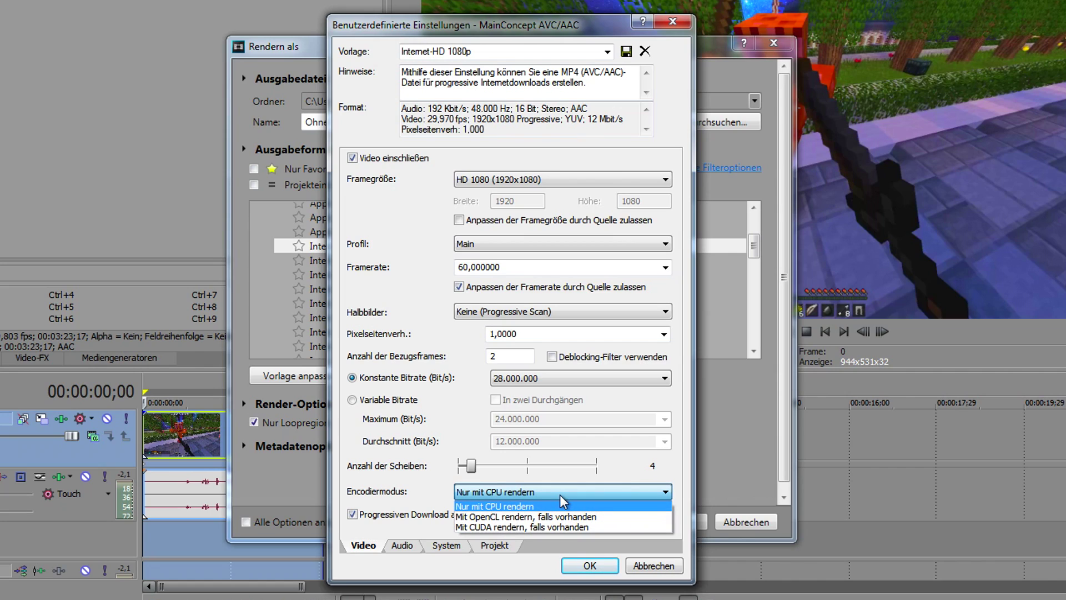
click(547, 506)
click(511, 544)
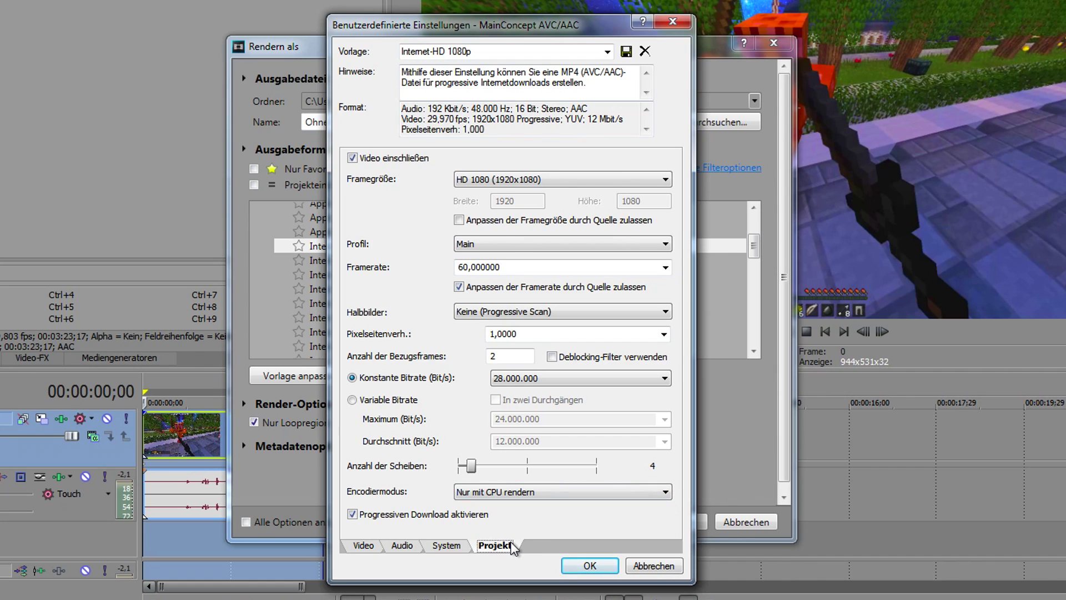
click(533, 165)
click(533, 165)
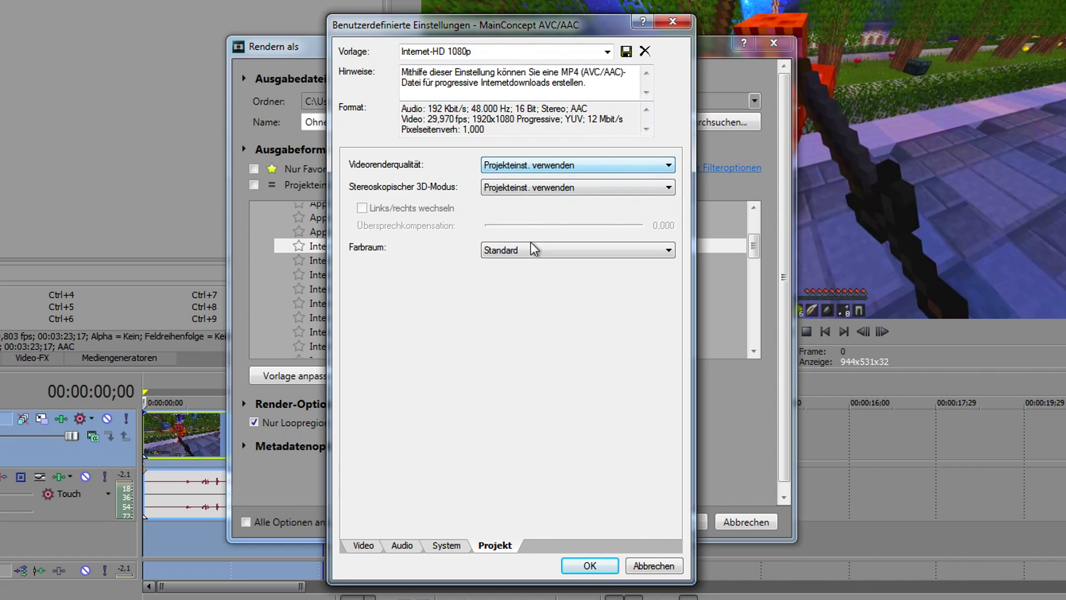
click(533, 250)
click(533, 259)
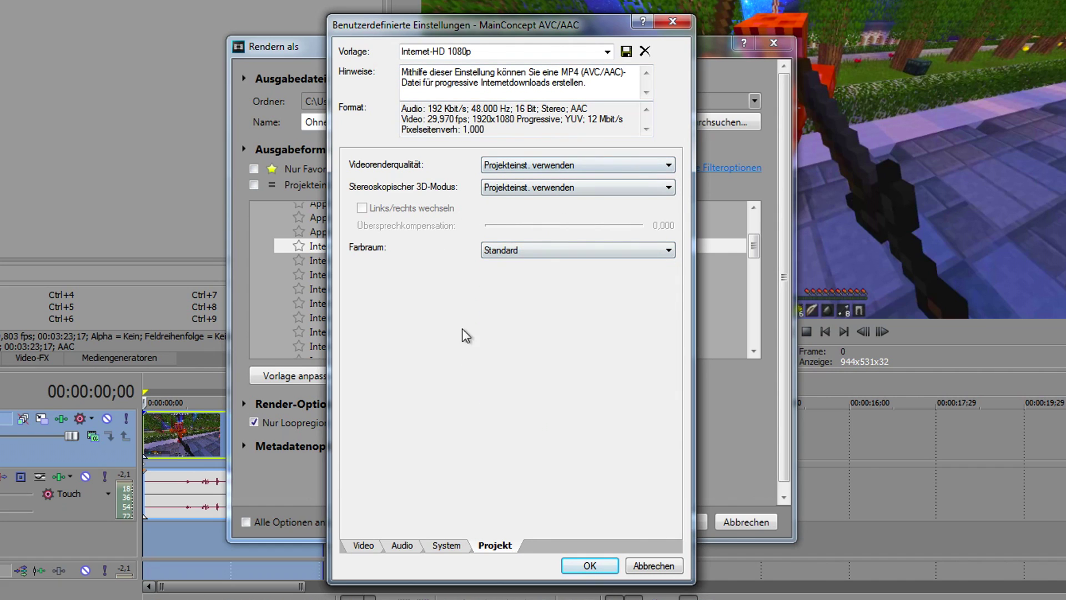
click(587, 565)
scroll(394, 292, up, 1)
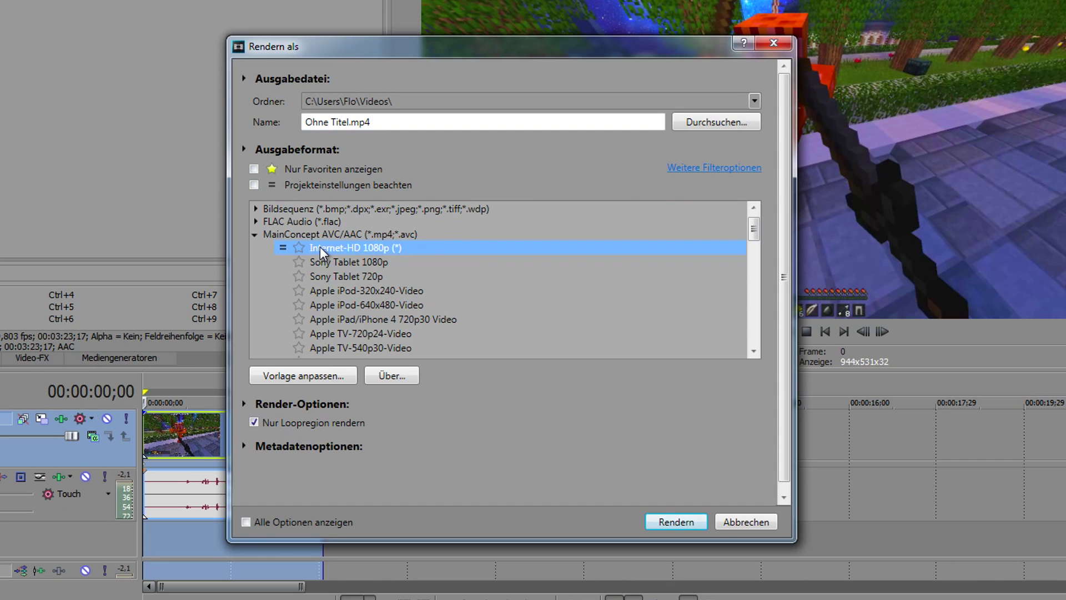
Rename the custom template to 'Really Good Minecraft Render Settings' and save it as a new template.
click(332, 377)
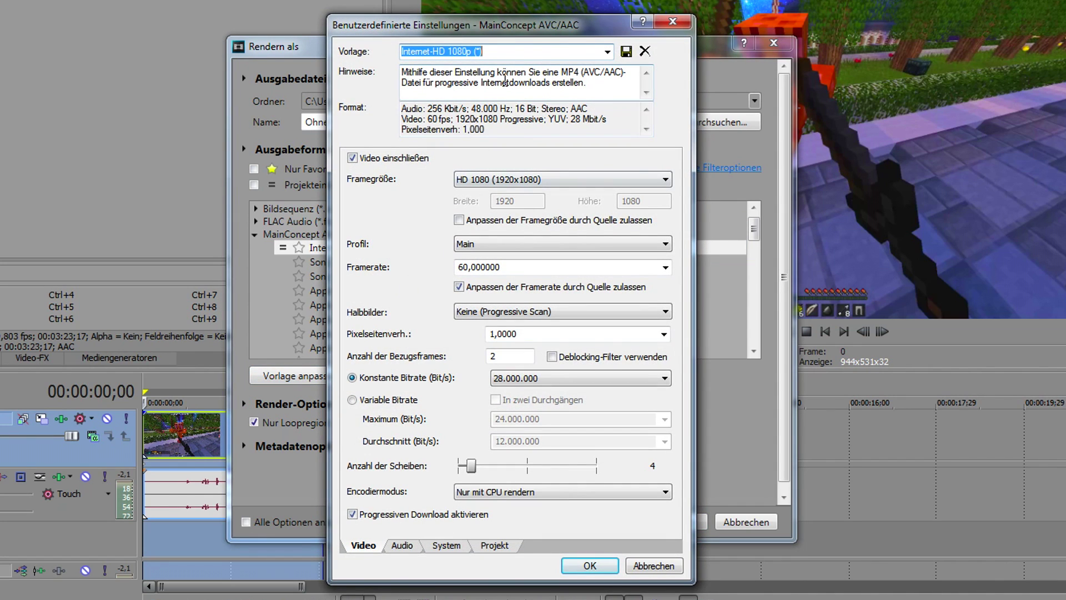
click(552, 53)
text(Really Good Minecraft Render Settings)
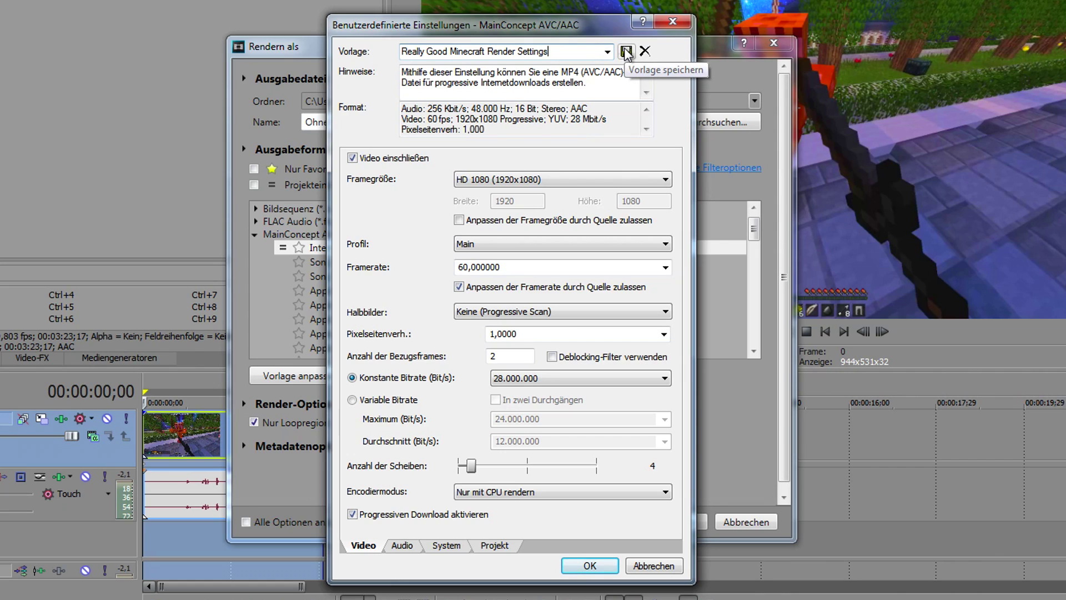
click(626, 52)
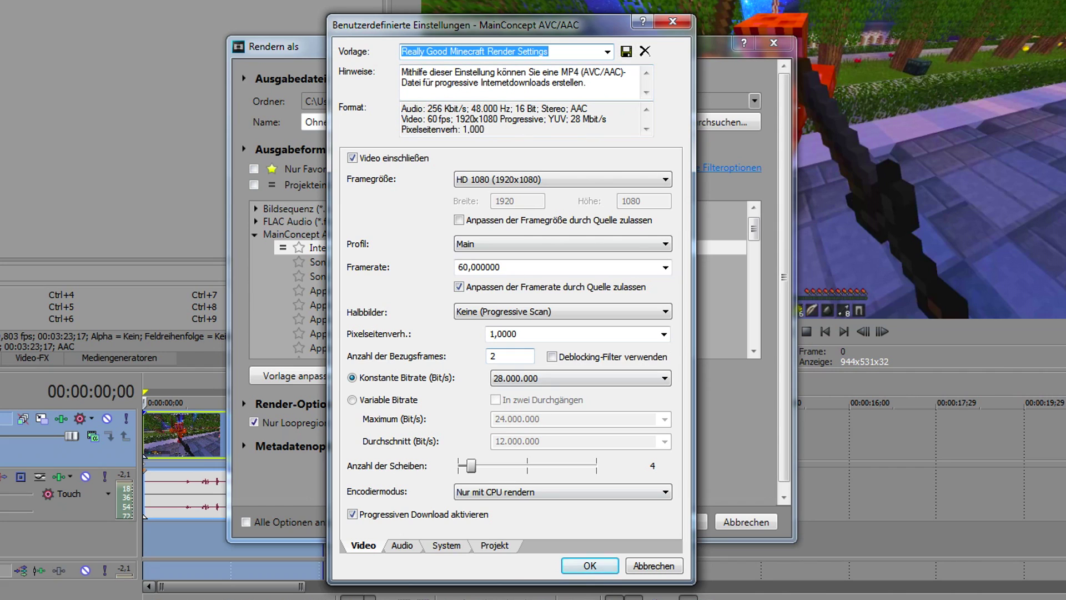
click(589, 565)
scroll(352, 336, down, 1)
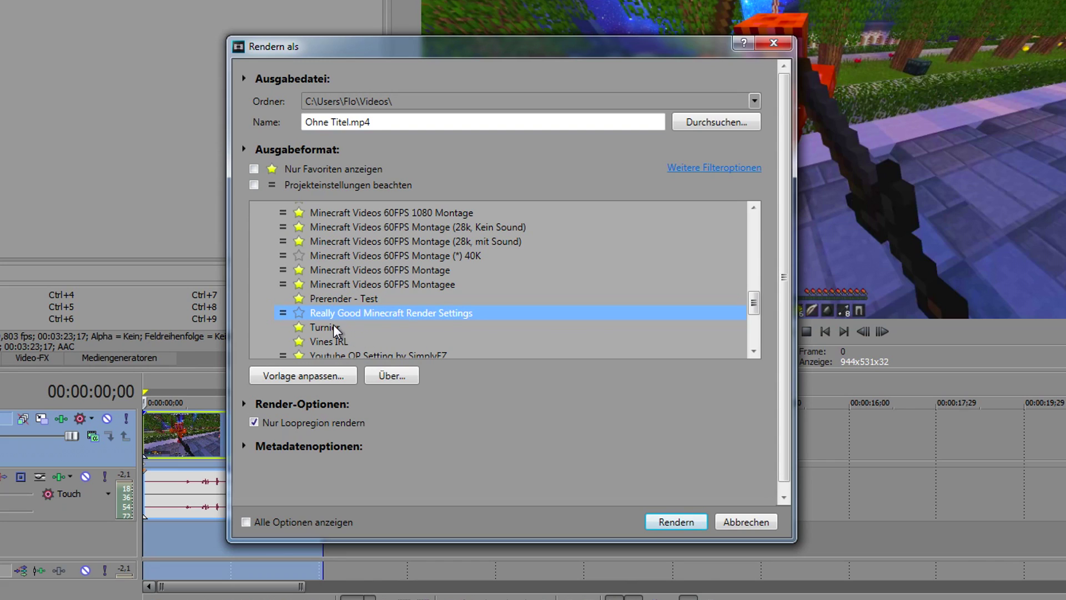
Star the new template as a favourite and filter the list to favourites only.
click(300, 313)
click(254, 169)
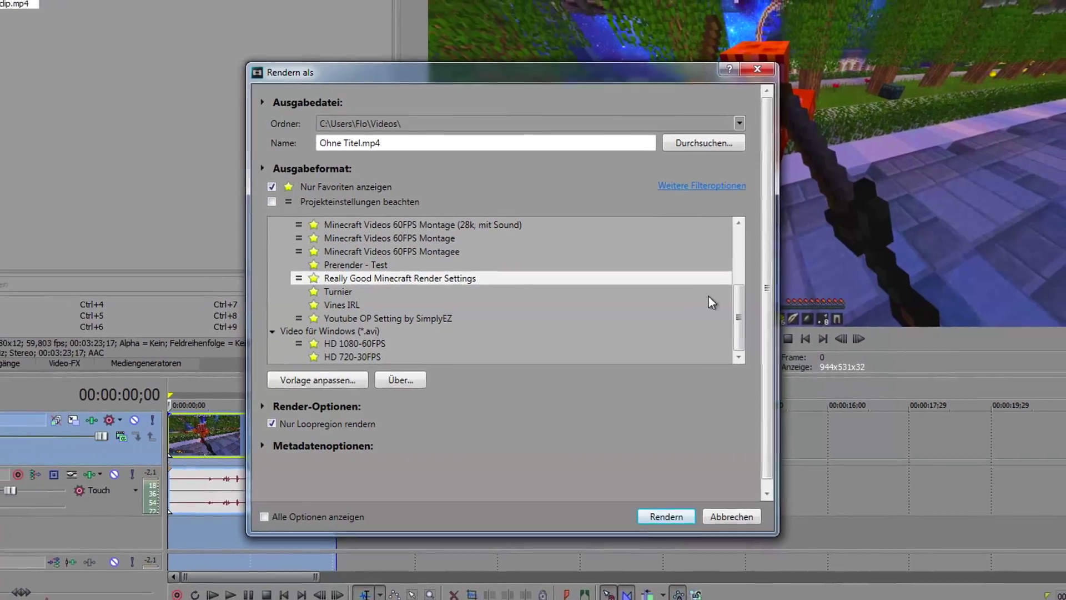
scroll(733, 315, up, 5)
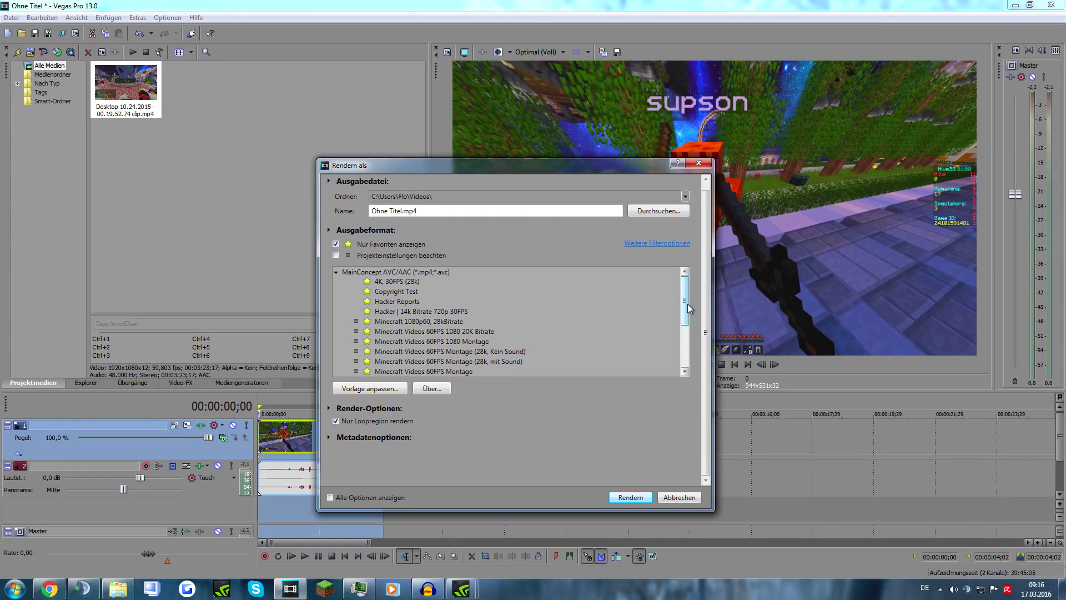
scroll(680, 319, down, 3)
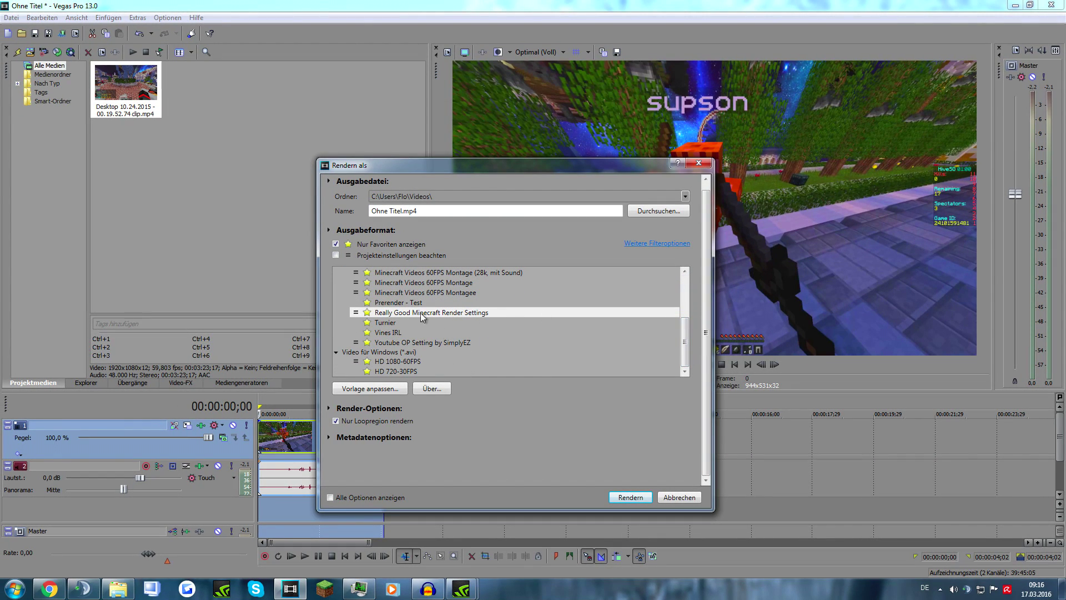
Review the new template's settings, then cancel the Render As window without rendering.
click(397, 389)
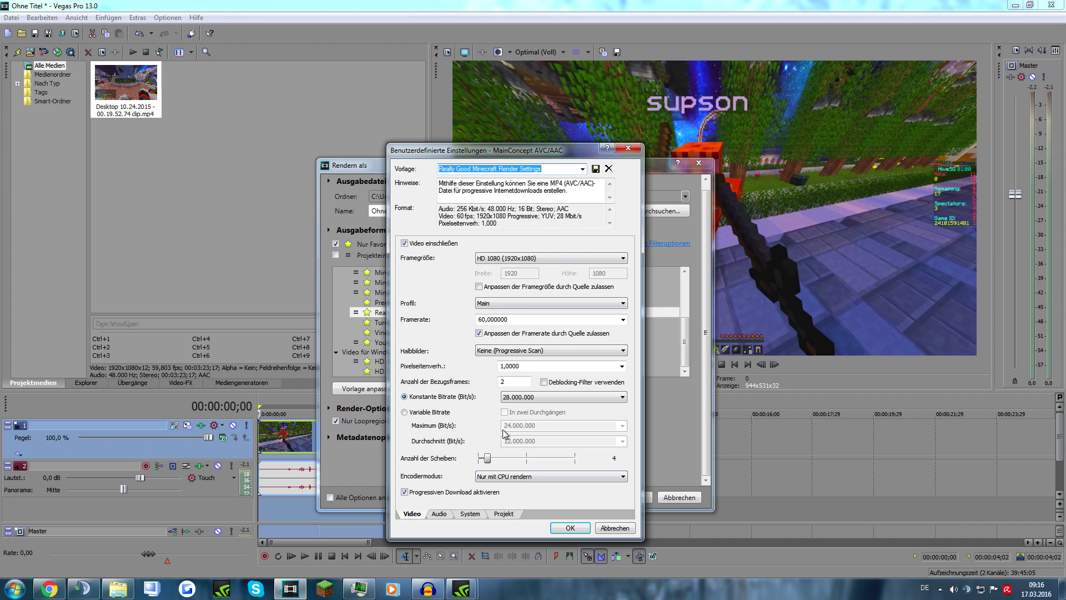
click(570, 527)
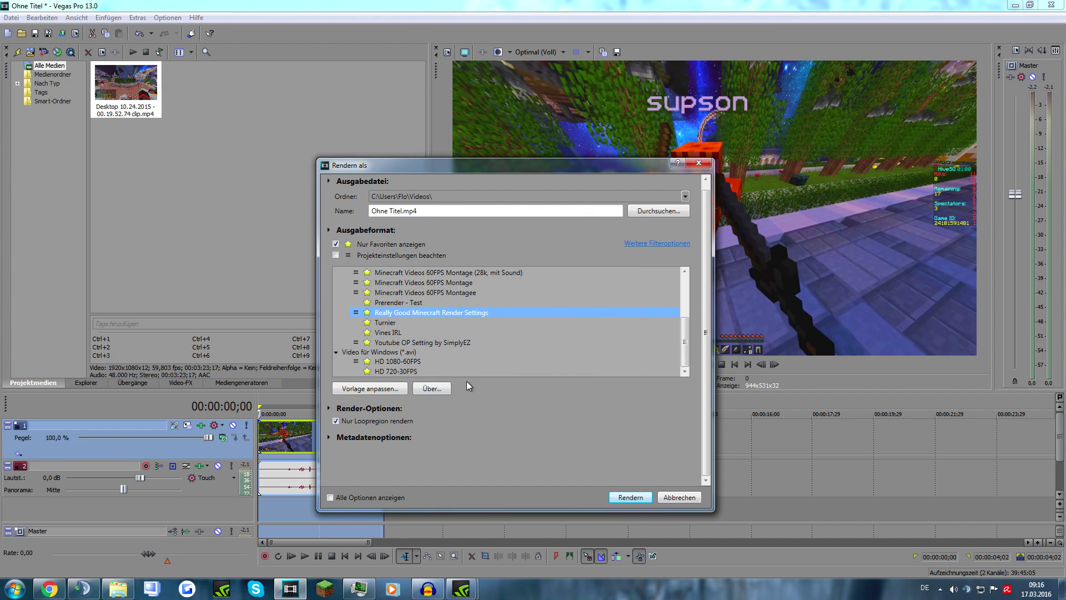
click(679, 497)
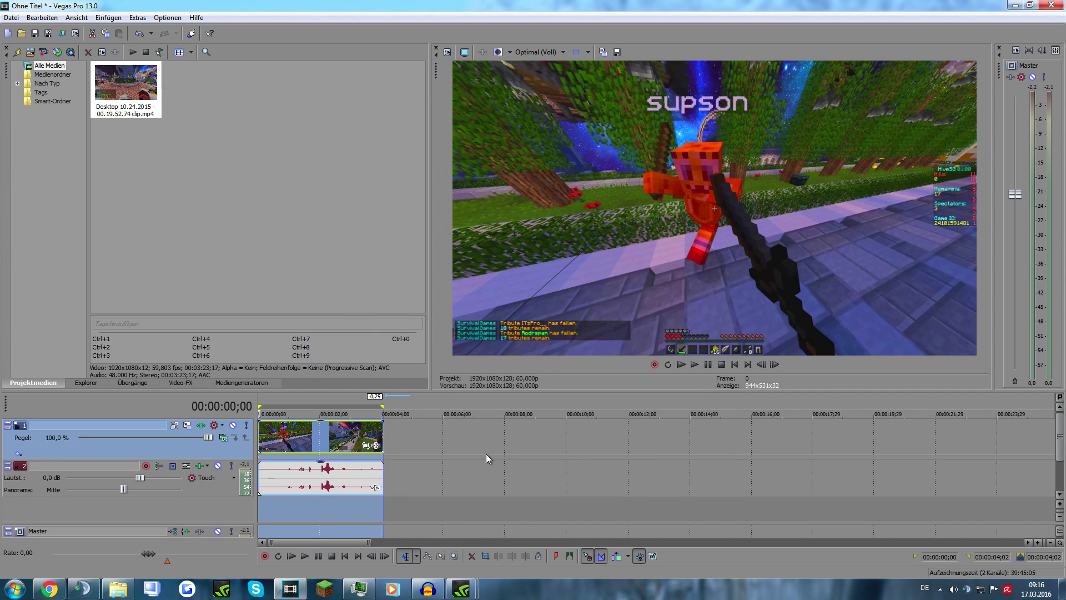
Select the whole clip and render it to a new track as Testtttt.mp4, avoiding overwriting Testttt.mp4.
click(306, 432)
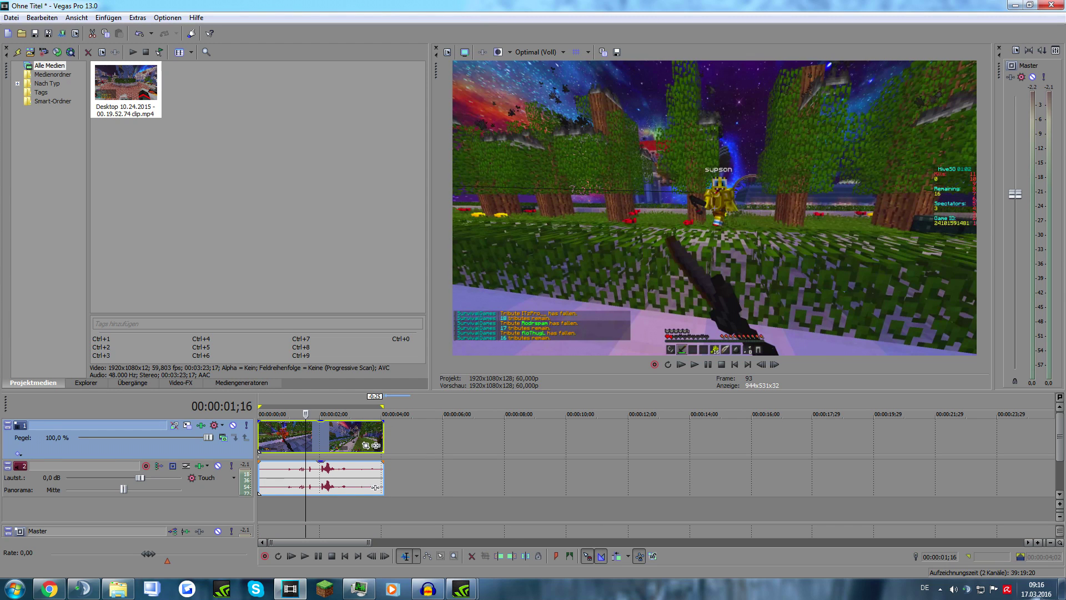
double_click(334, 433)
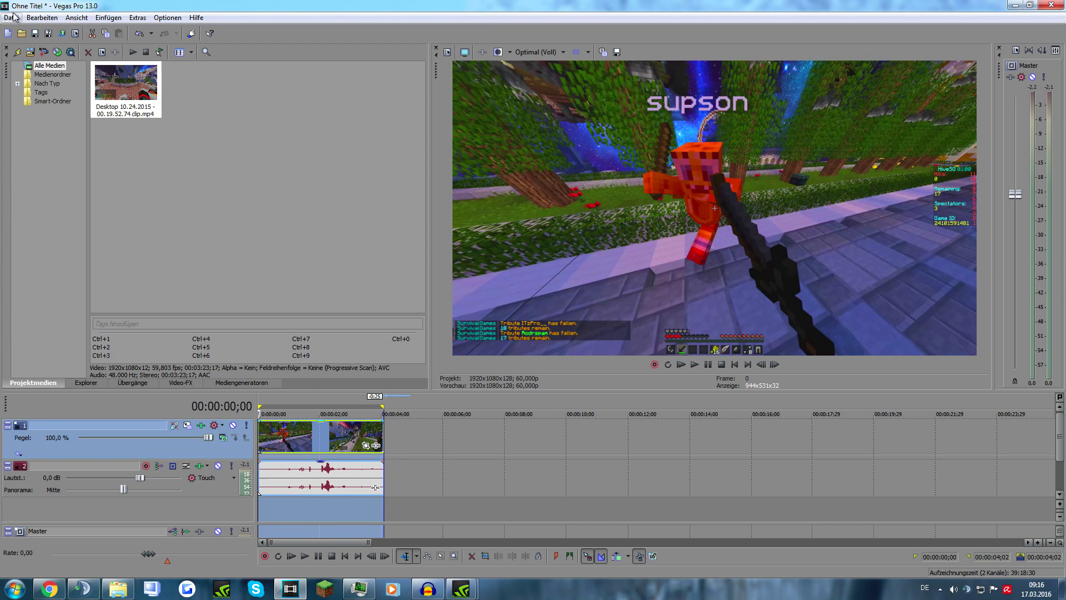
right_click(307, 405)
click(354, 509)
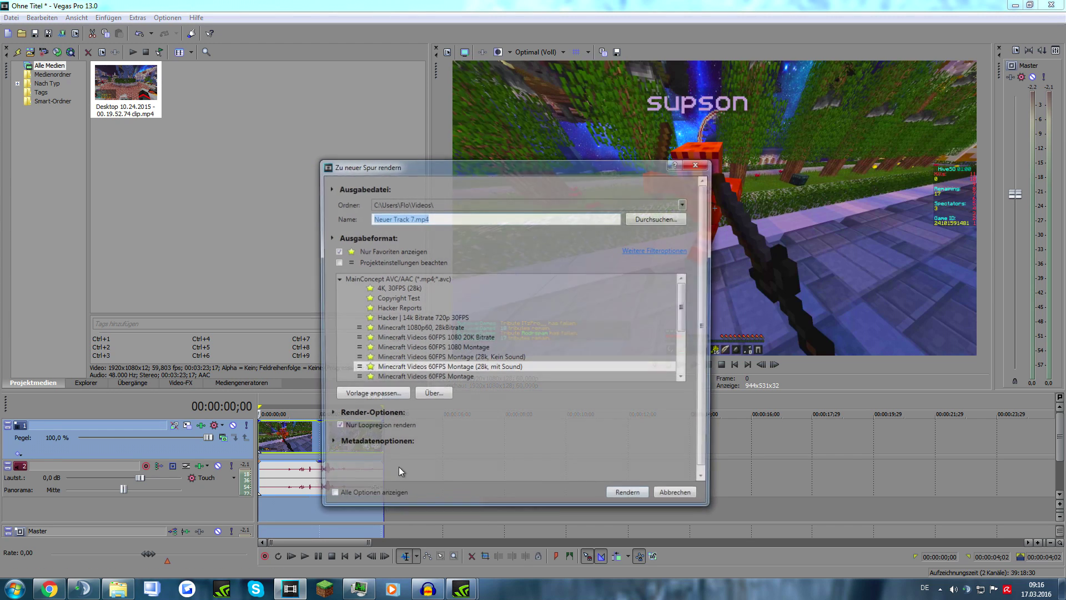
text(Testttt)
key(Return)
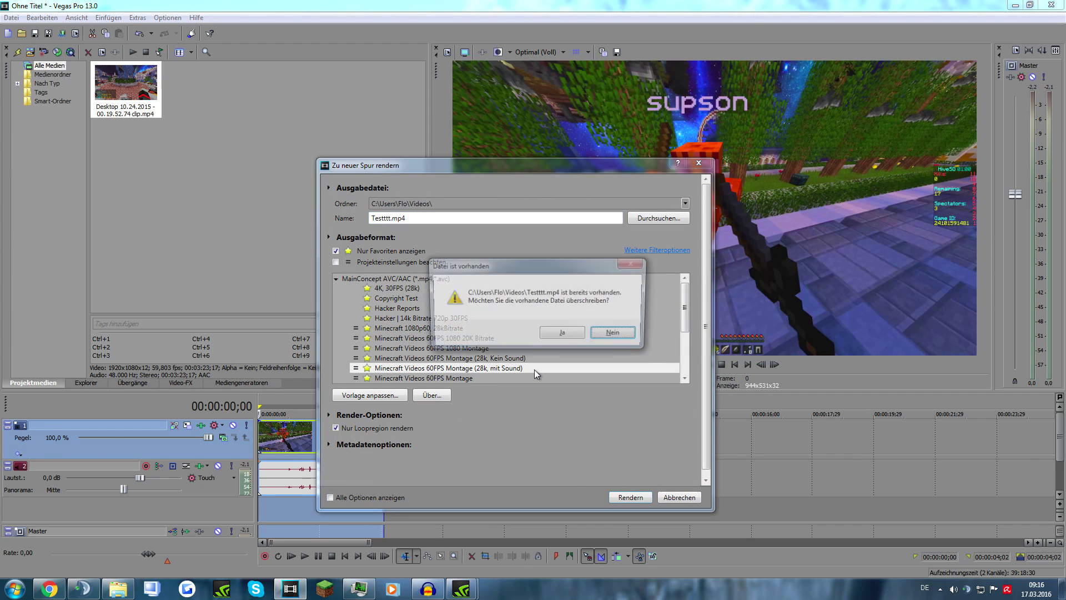
click(609, 332)
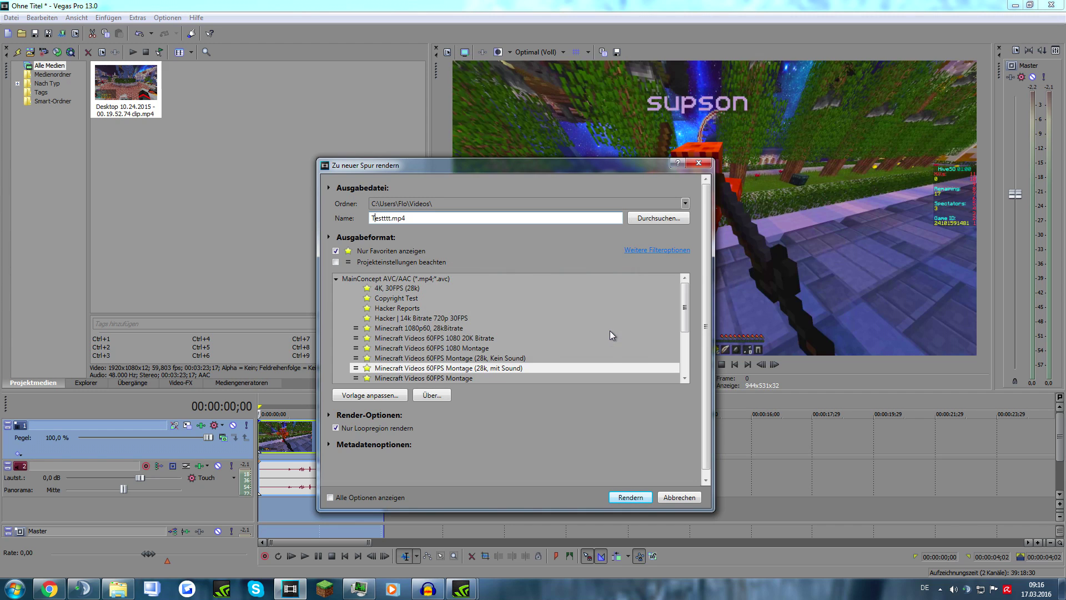
text(t)
key(Return)
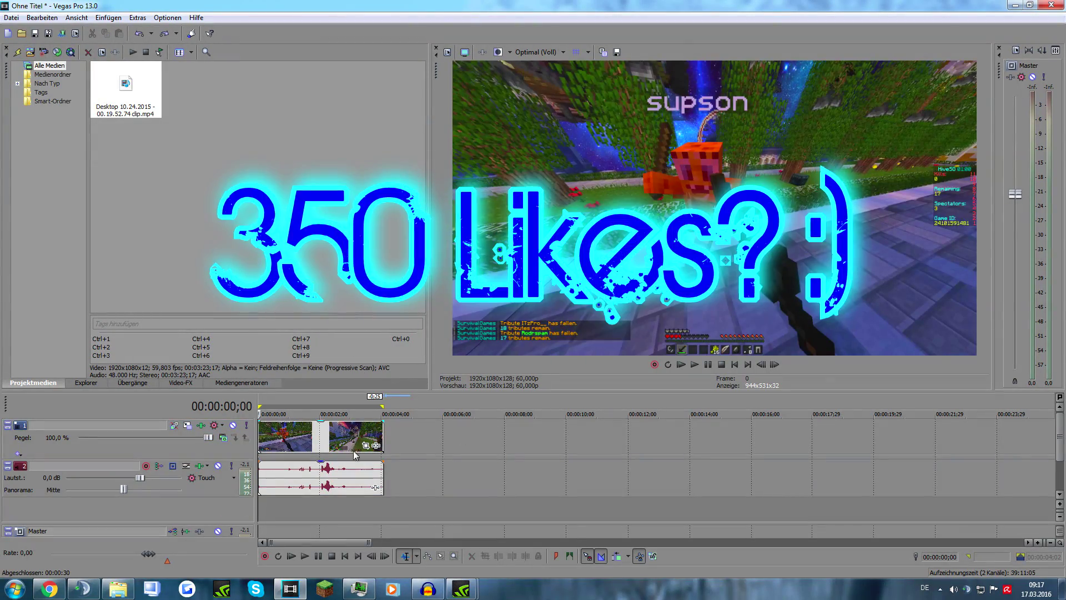
click(339, 441)
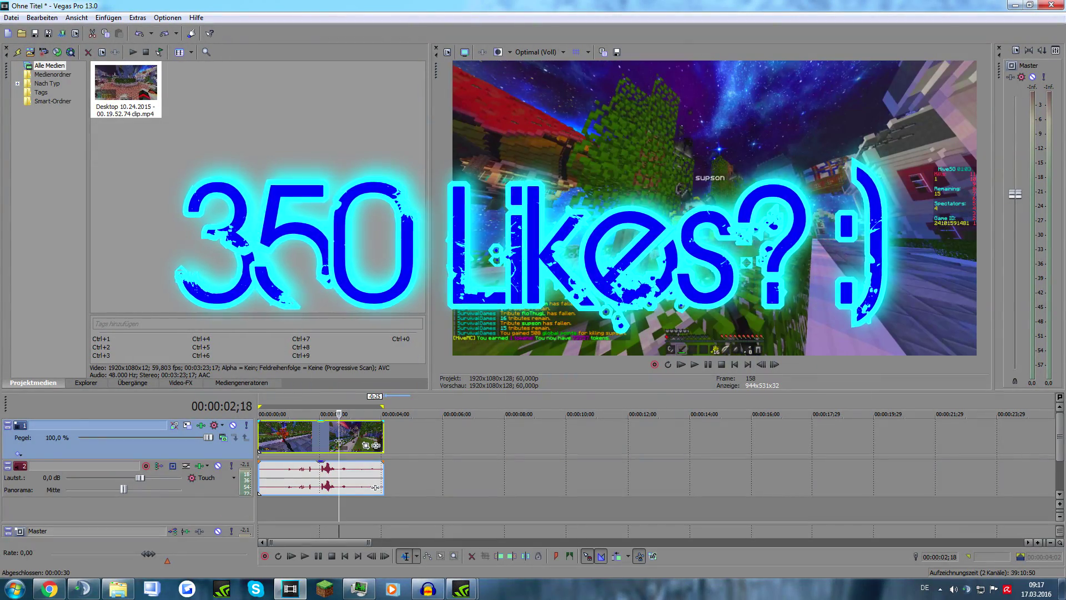